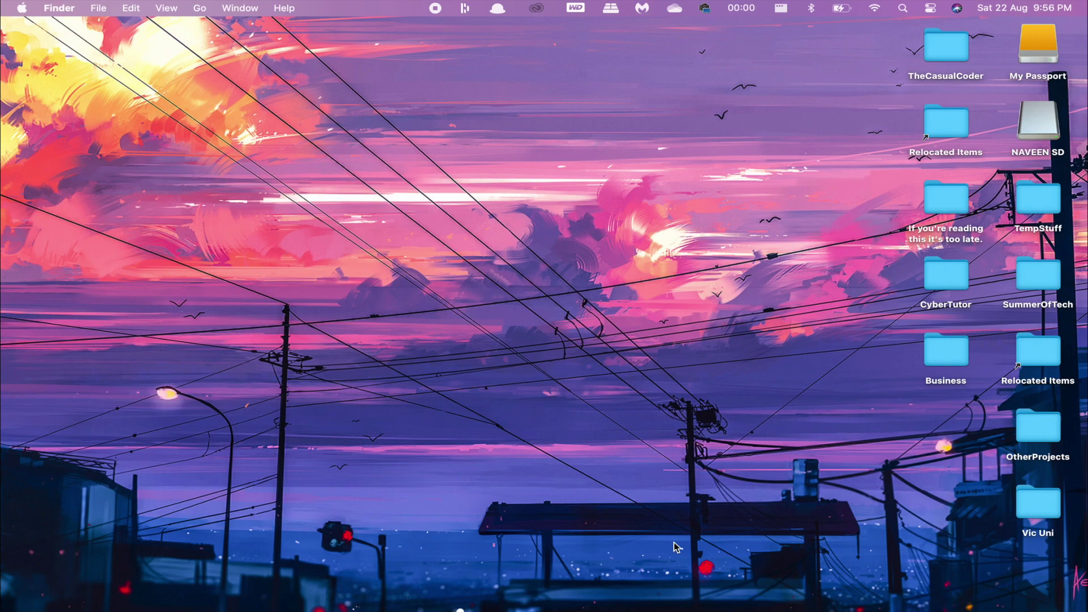
- Set Horo's menu-bar timer to 1 hr so it reads 01:00:00, then close its panel
{"action": "left_click", "coordinate": [746, 9]}
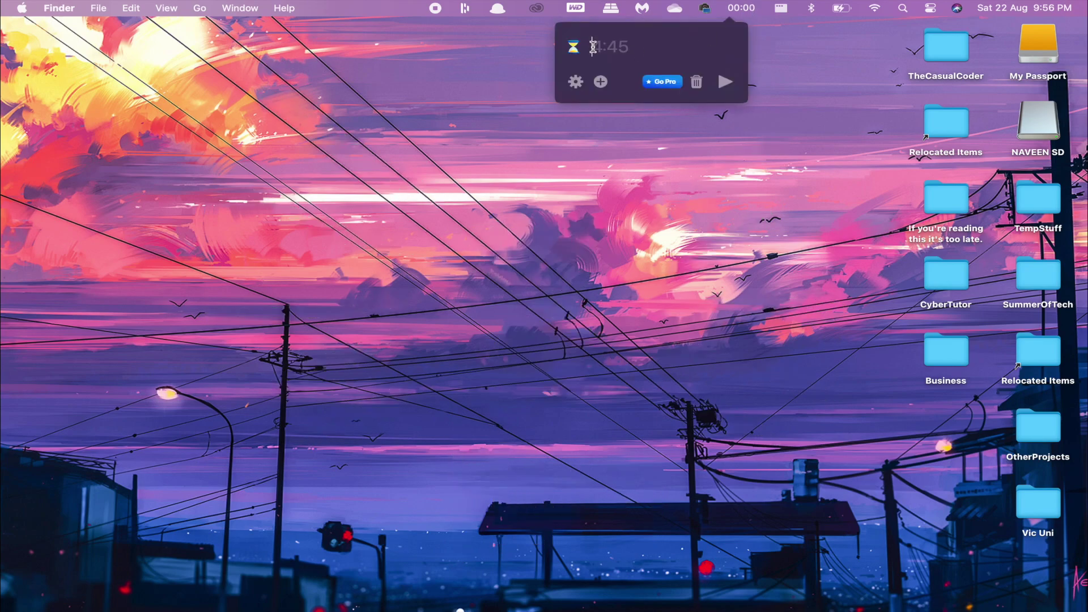
{"action": "type", "text": "30 min"}
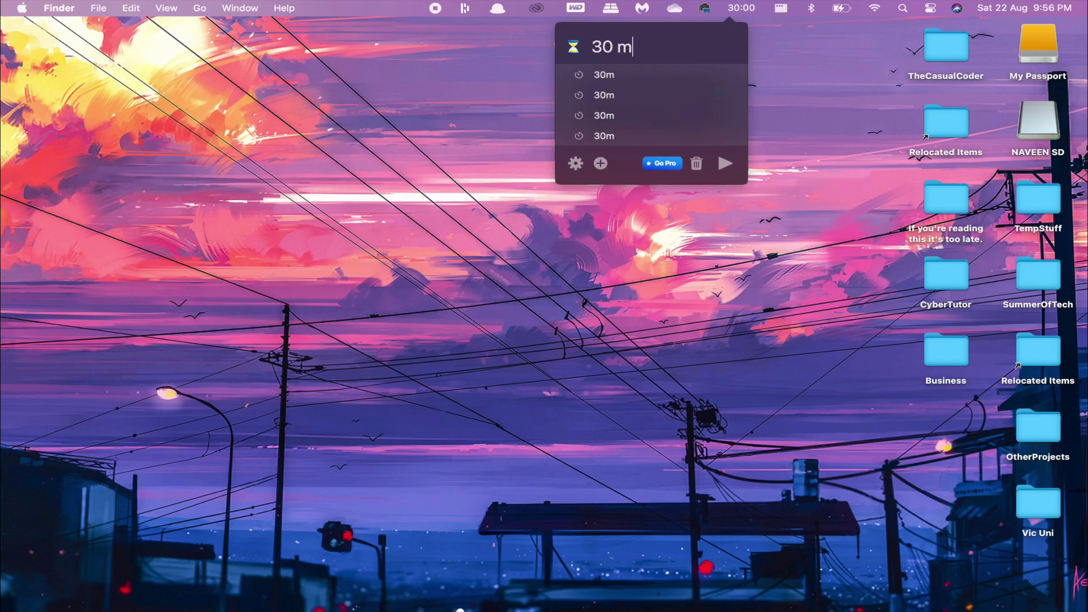
{"action": "key", "text": "BackSpace"}
{"action": "key", "text": "BackSpace"}
{"action": "key", "text": "BackSpace"}
{"action": "key", "text": "BackSpace"}
{"action": "key", "text": "BackSpace"}
{"action": "key", "text": "BackSpace"}
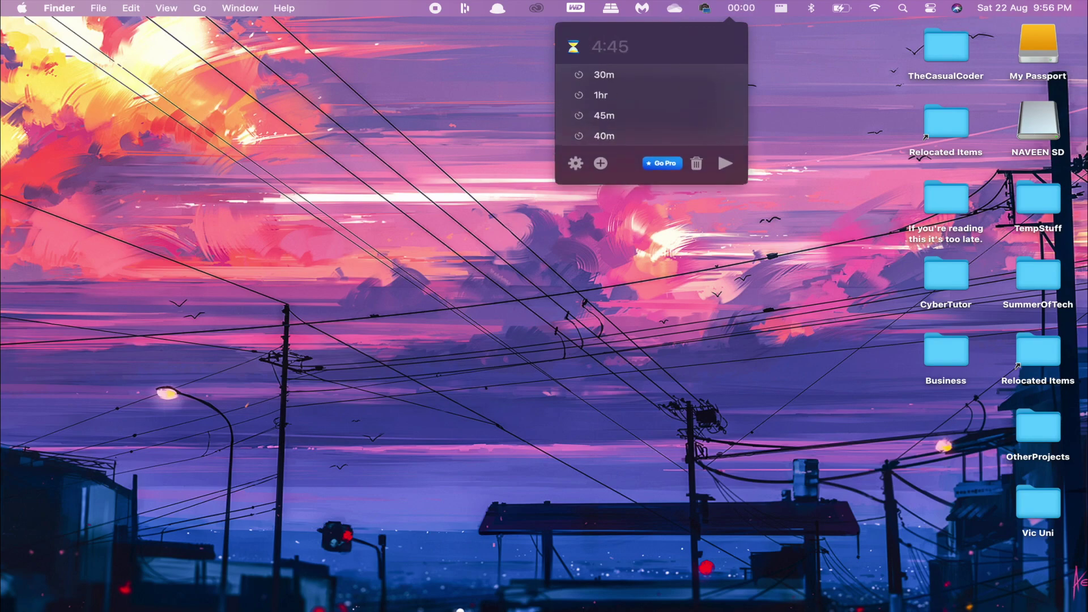
{"action": "type", "text": "1 hr"}
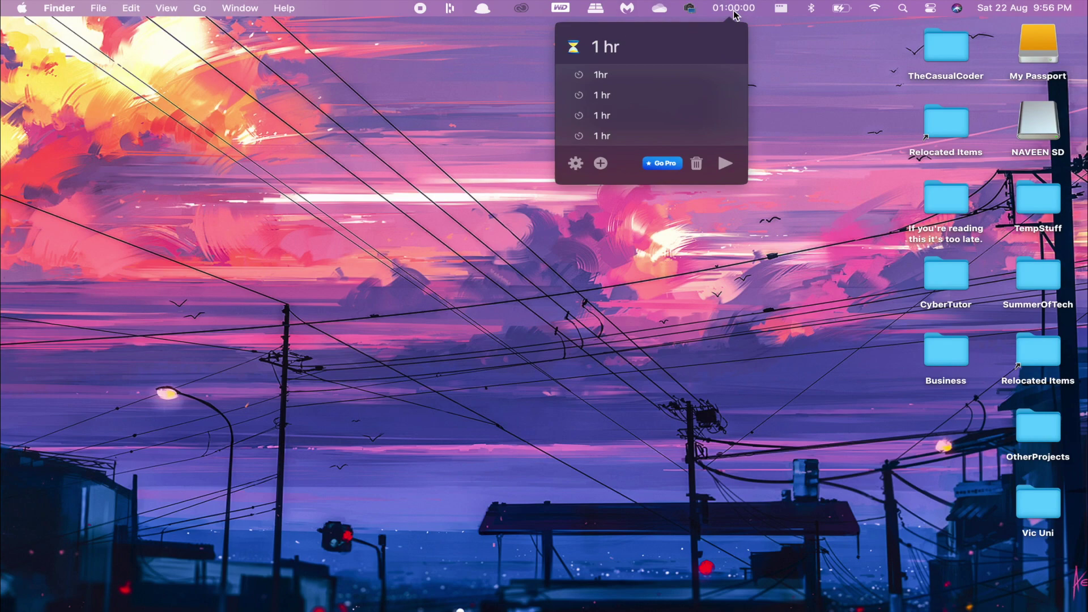
{"action": "left_click", "coordinate": [554, 431]}
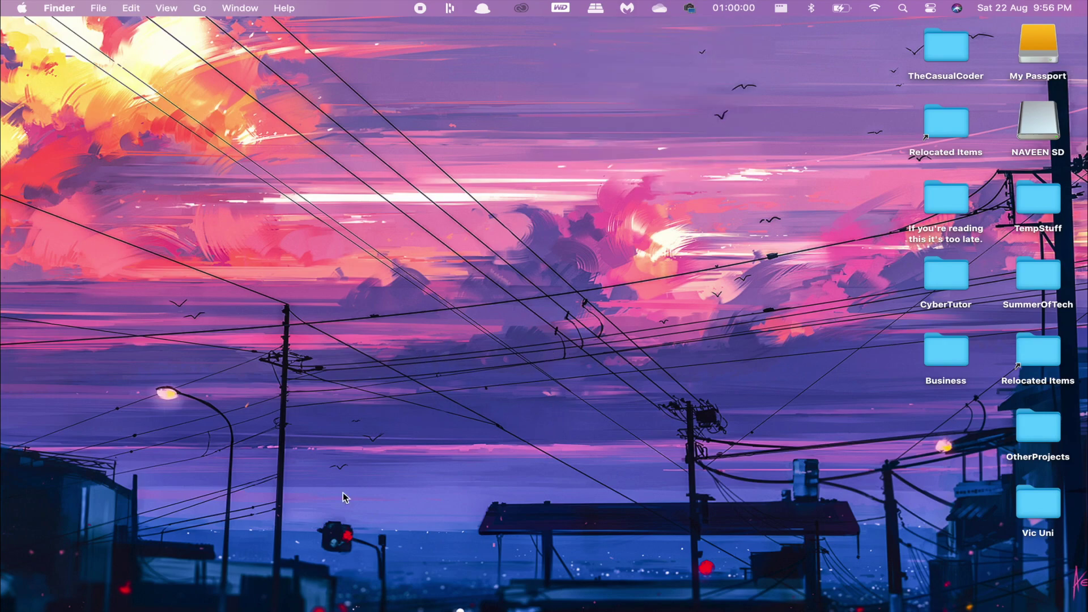
- Launch Numi and enter '10 usd to nzd', '10 + 10' and 'New york Time' on separate lines
{"action": "mouse_move", "coordinate": [5, 408]}
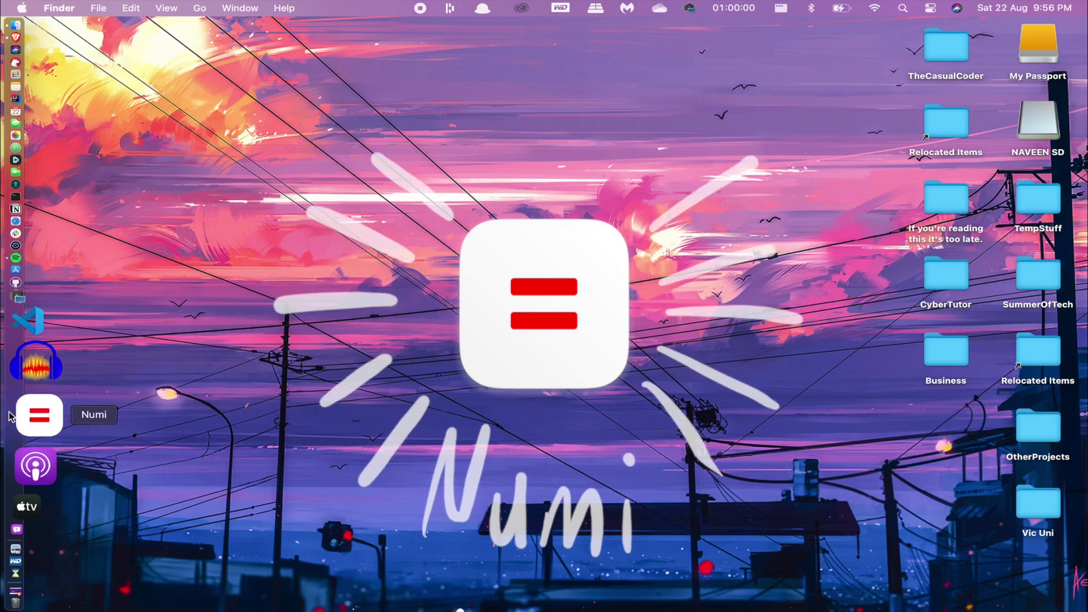
{"action": "left_click", "coordinate": [34, 415]}
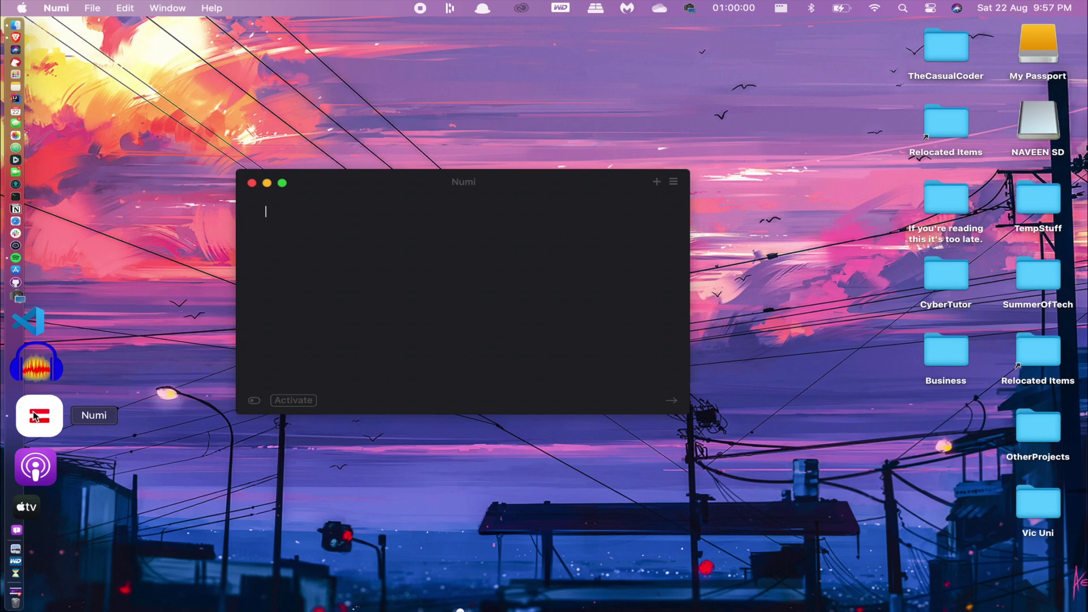
{"action": "type", "text": "10 usd to "}
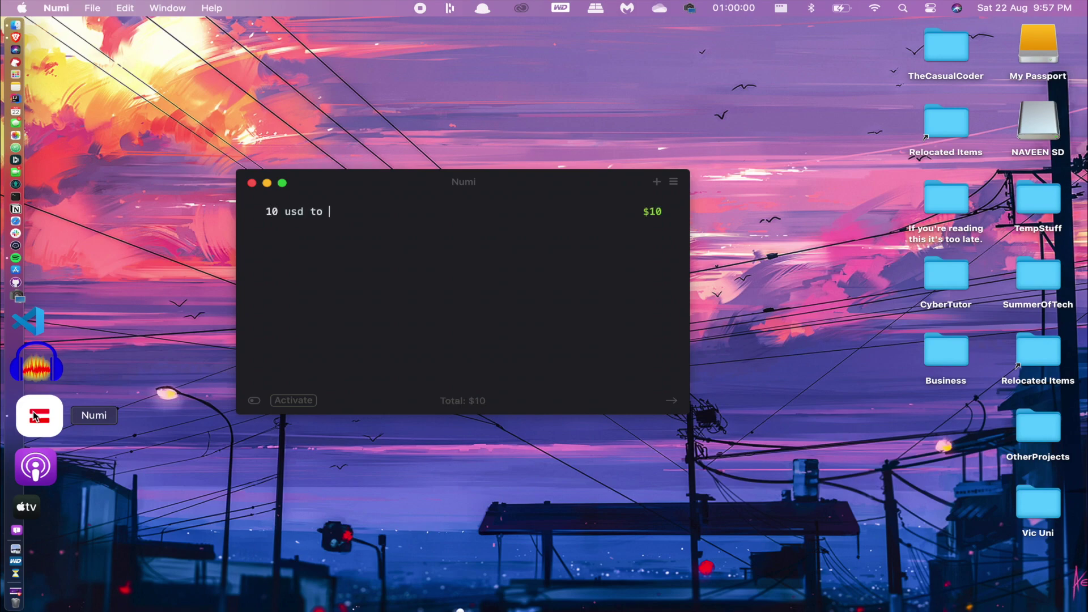
{"action": "type", "text": "nzd"}
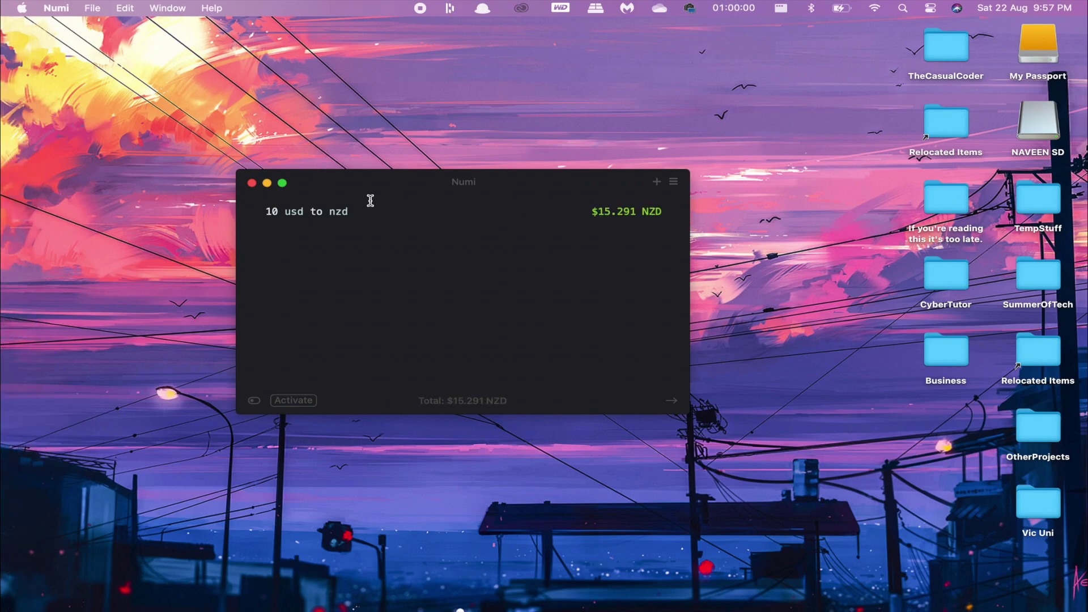
{"action": "key", "text": "Return"}
{"action": "type", "text": "10 + 10"}
{"action": "key", "text": "Return"}
{"action": "type", "text": "New york Time"}
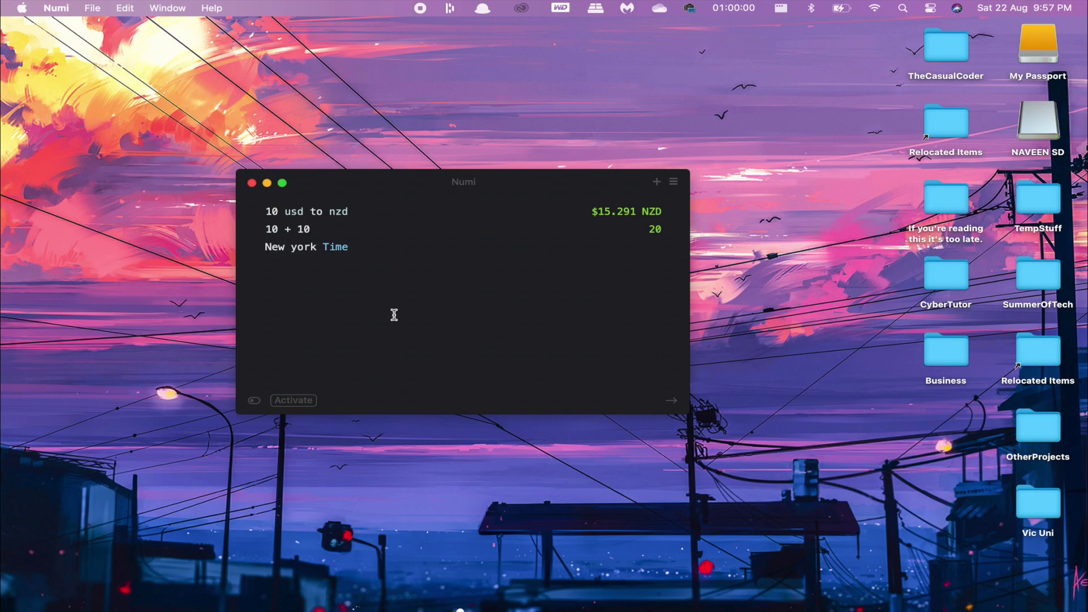
{"action": "key", "text": "Return"}
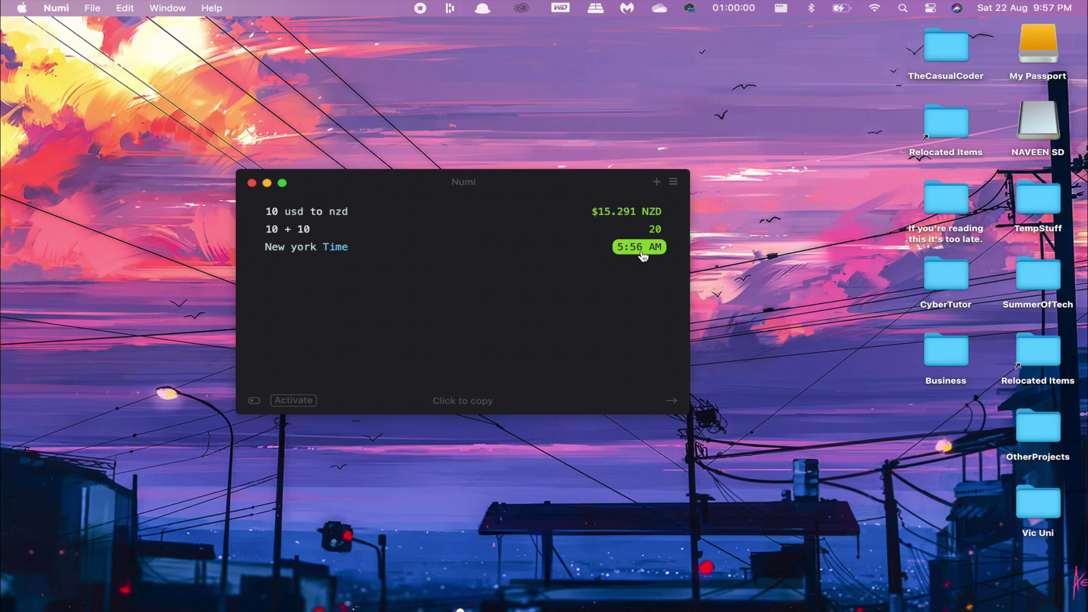
- Reload the saved '1 btc to nzd' calculation from Numi's history, showing $17,668.333 NZD
{"action": "left_click", "coordinate": [671, 187]}
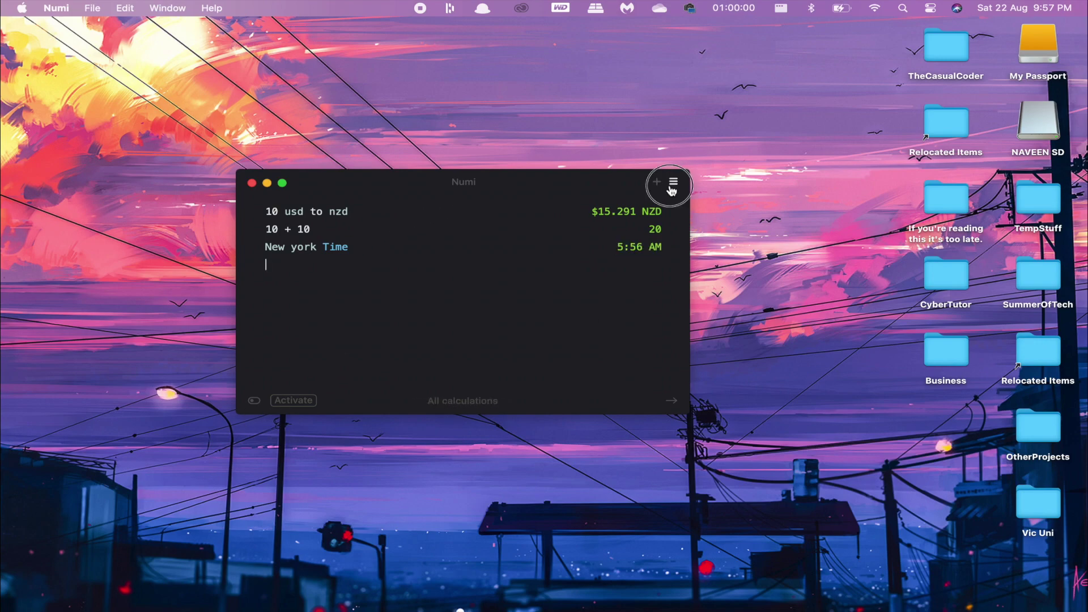
{"action": "scroll", "coordinate": [685, 296], "scroll_direction": "down", "scroll_amount": 1}
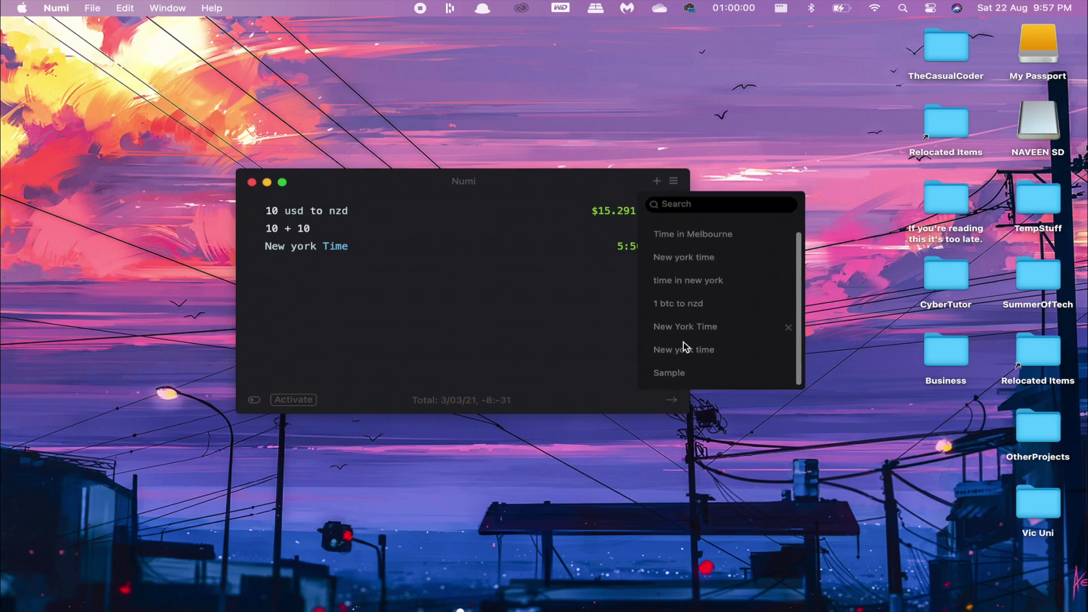
{"action": "scroll", "coordinate": [685, 347], "scroll_direction": "up", "scroll_amount": 1}
{"action": "scroll", "coordinate": [685, 349], "scroll_direction": "down", "scroll_amount": 1}
{"action": "left_click", "coordinate": [685, 311]}
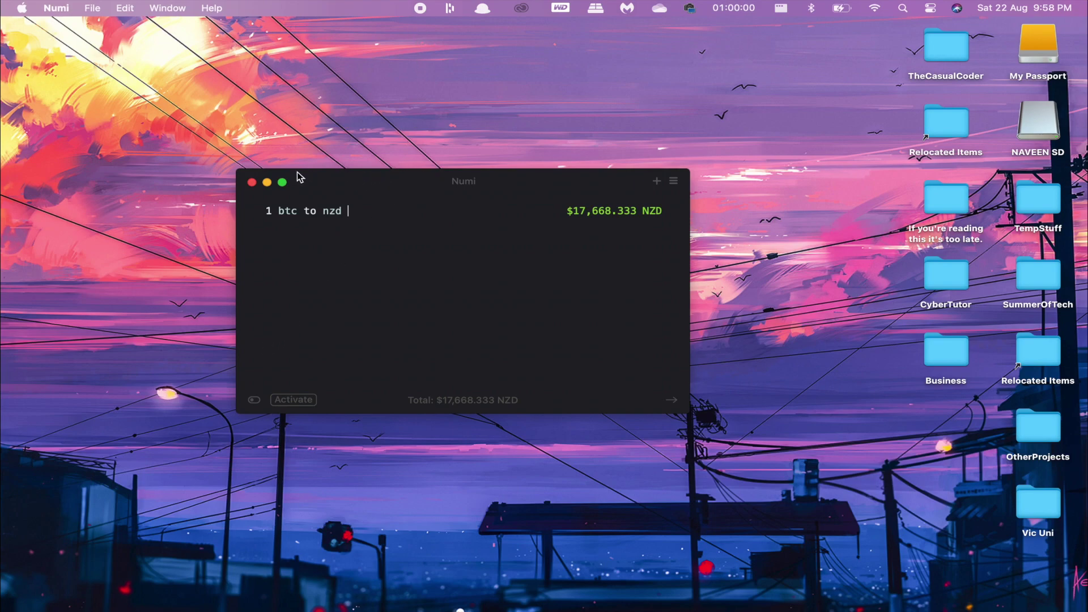
- Close the Numi window and preview Rectangle's window-snapping menu, then dismiss it
{"action": "left_click", "coordinate": [252, 182]}
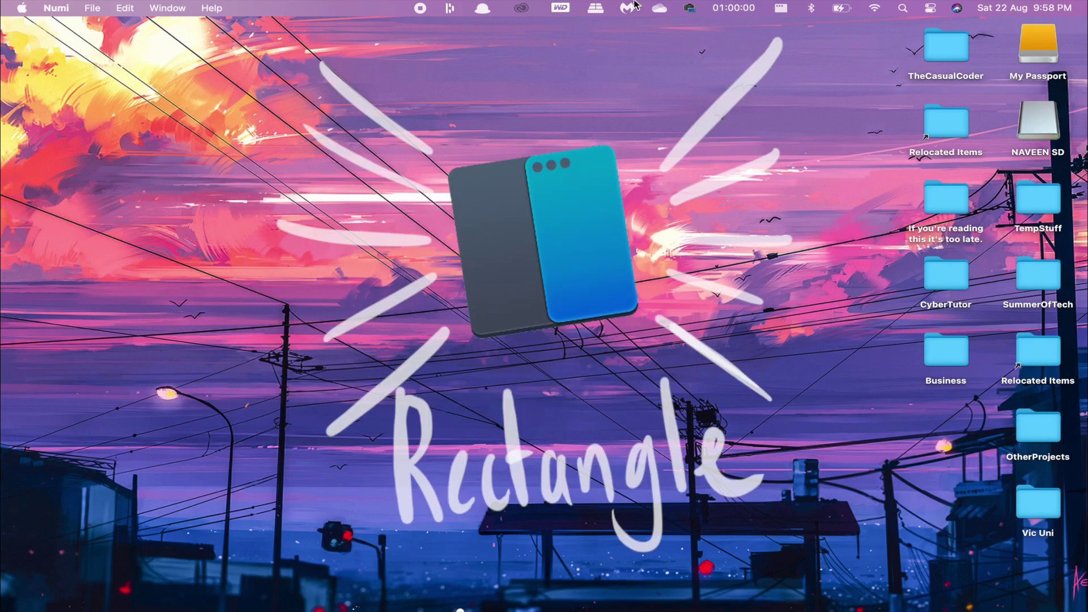
{"action": "left_click", "coordinate": [785, 7]}
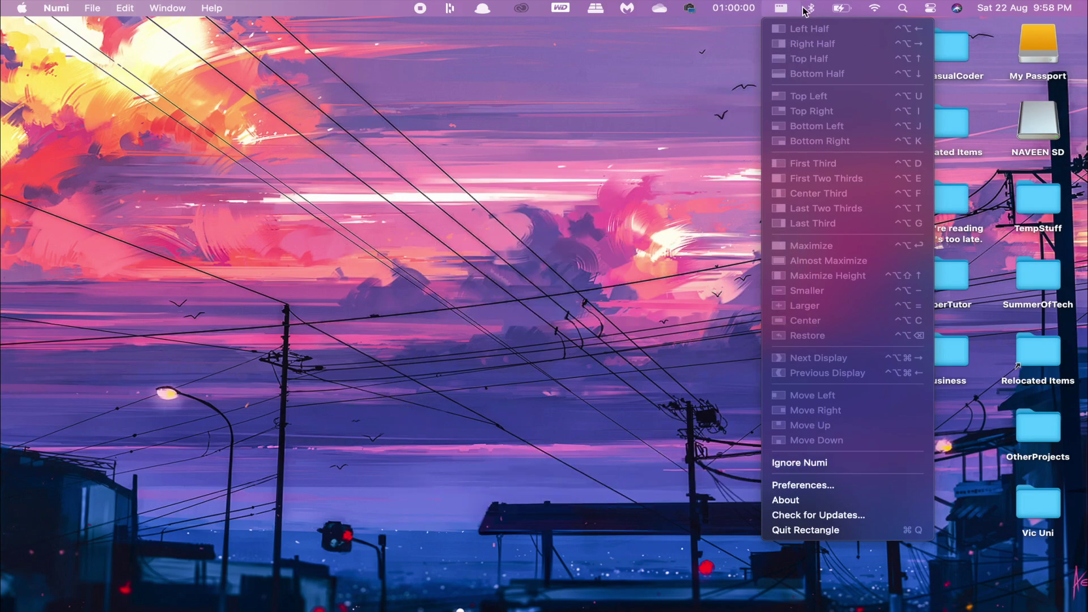
{"action": "left_click", "coordinate": [582, 241]}
{"action": "mouse_move", "coordinate": [10, 120]}
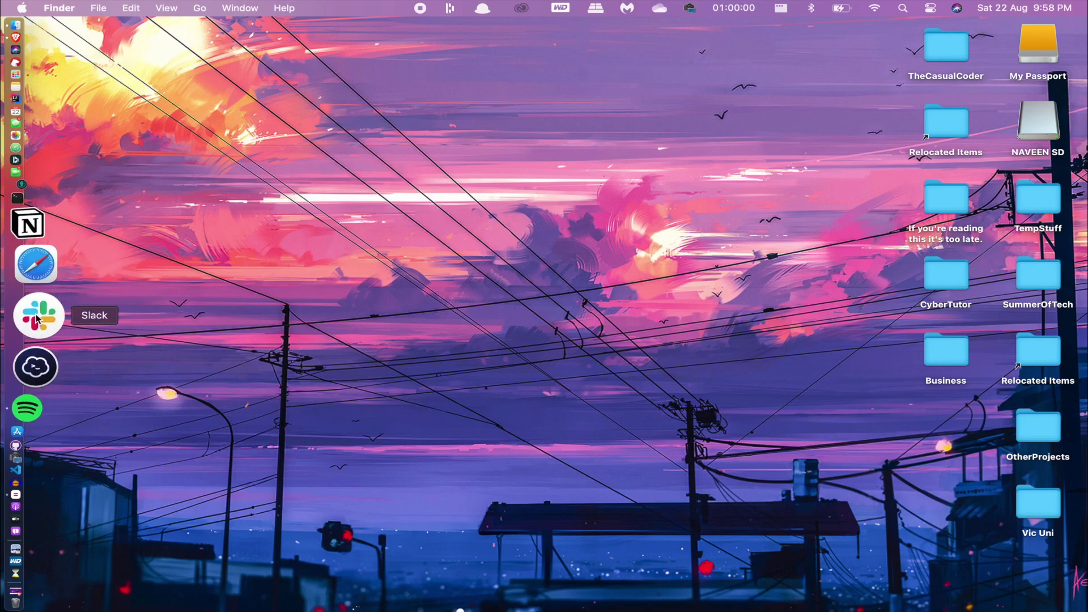
- Launch Spotify and drag GitKraken narrower and flush against the screen's left edge
{"action": "left_click", "coordinate": [36, 345]}
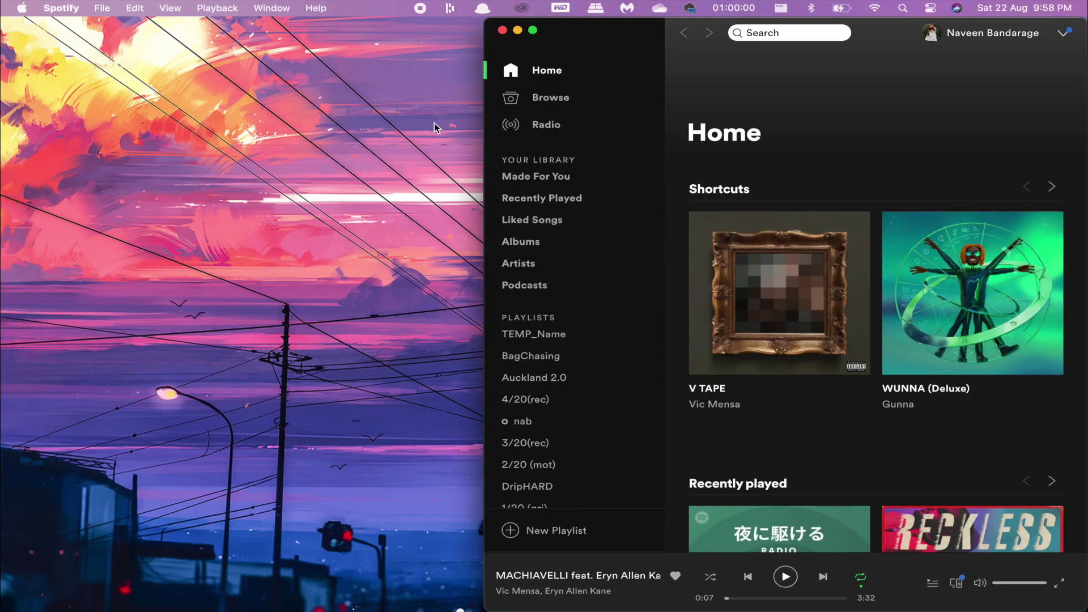
{"action": "key", "text": "ctrl+Up"}
{"action": "key", "text": "ctrl+Up"}
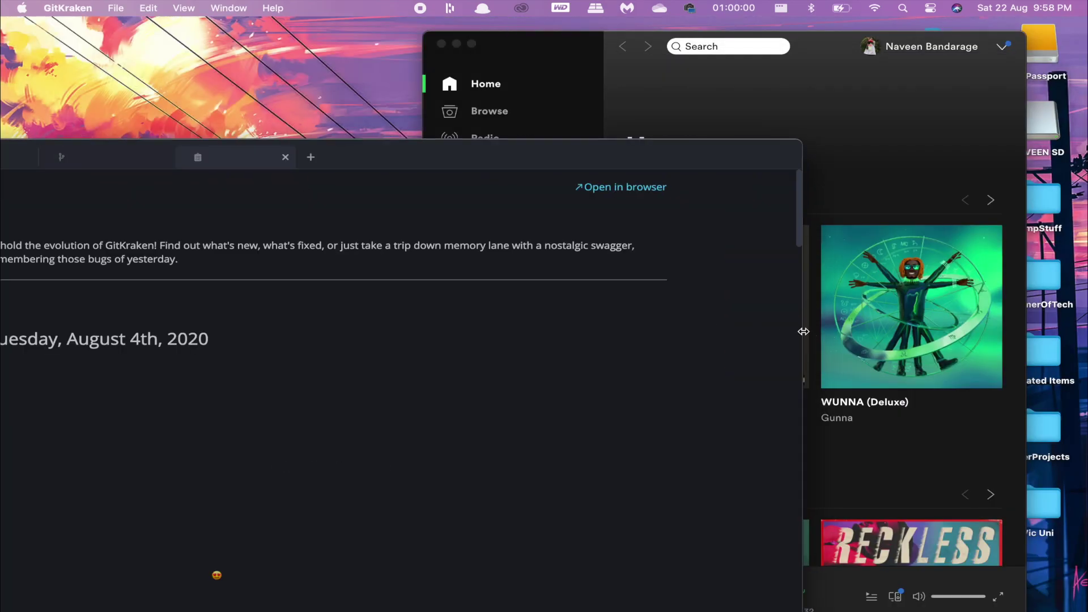
{"action": "left_click_drag", "start_coordinate": [808, 331], "coordinate": [630, 334]}
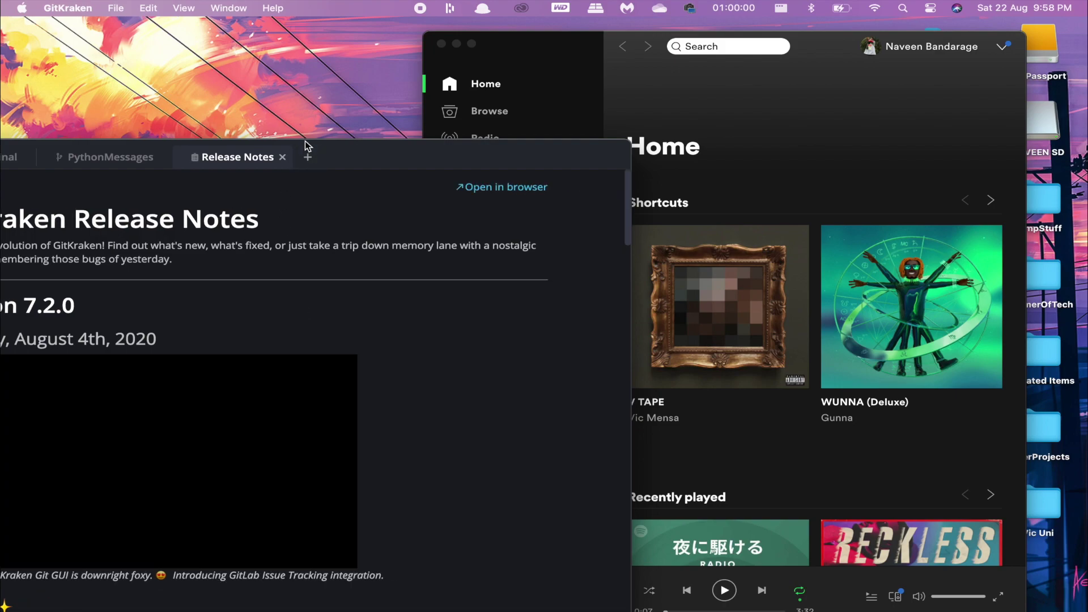
{"action": "left_click_drag", "start_coordinate": [309, 147], "coordinate": [306, 8]}
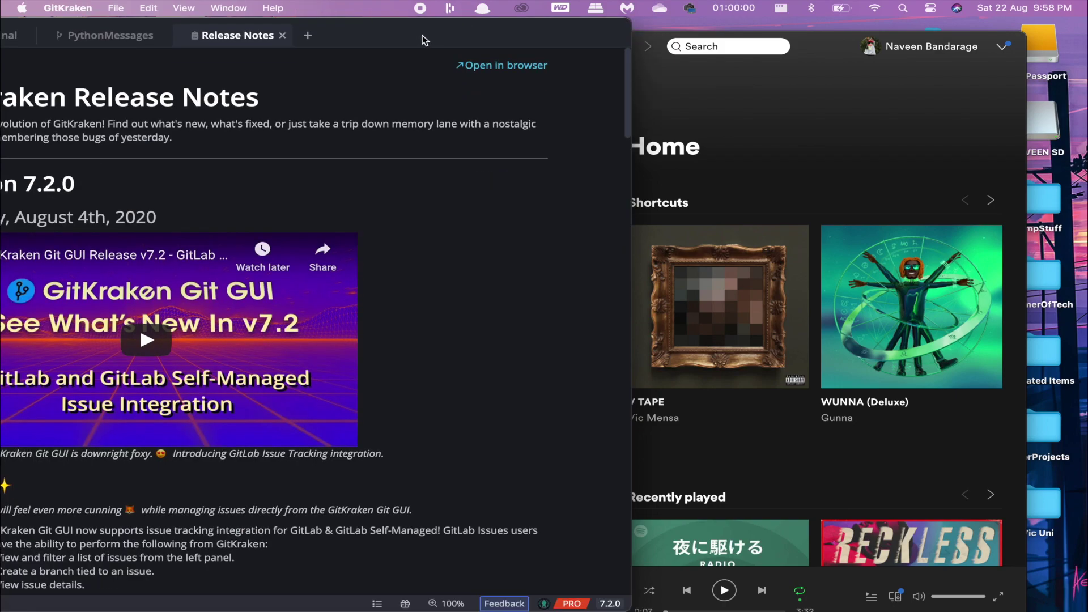
{"action": "left_click_drag", "start_coordinate": [423, 36], "coordinate": [645, 38]}
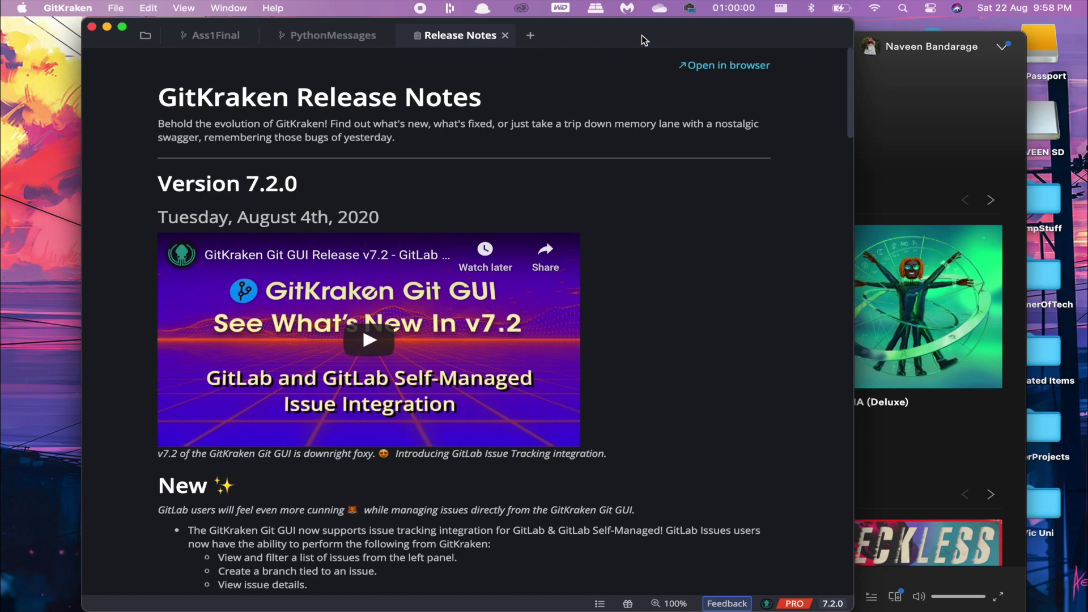
{"action": "left_click_drag", "start_coordinate": [645, 40], "coordinate": [5, 396]}
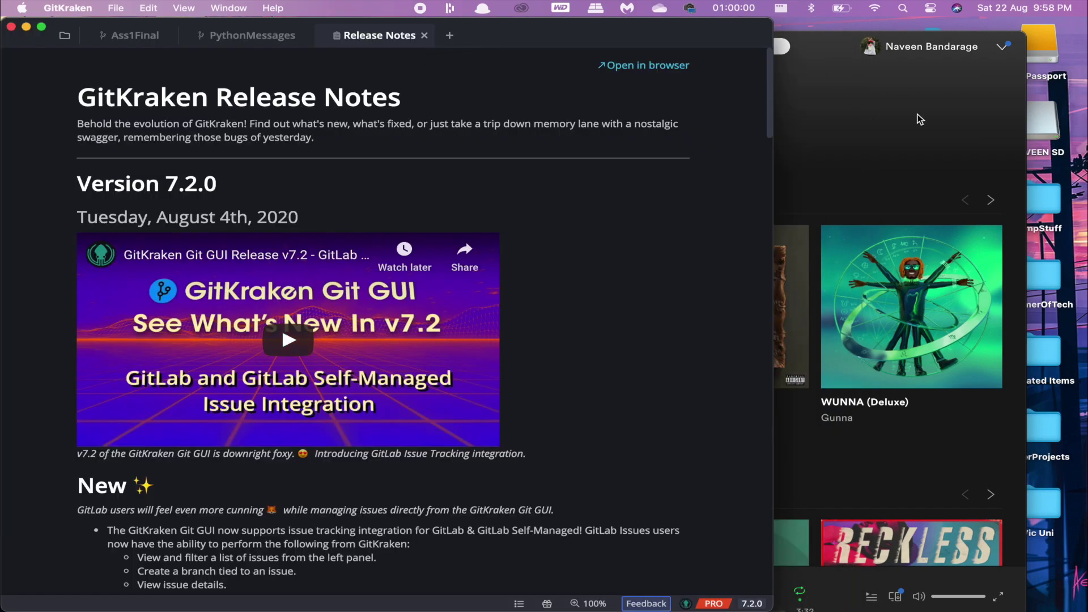
- Close GitKraken's release notes to show PythonMessages, and resize and reposition Spotify beside it
{"action": "left_click_drag", "start_coordinate": [825, 35], "coordinate": [1083, 160]}
{"action": "left_click", "coordinate": [424, 35]}
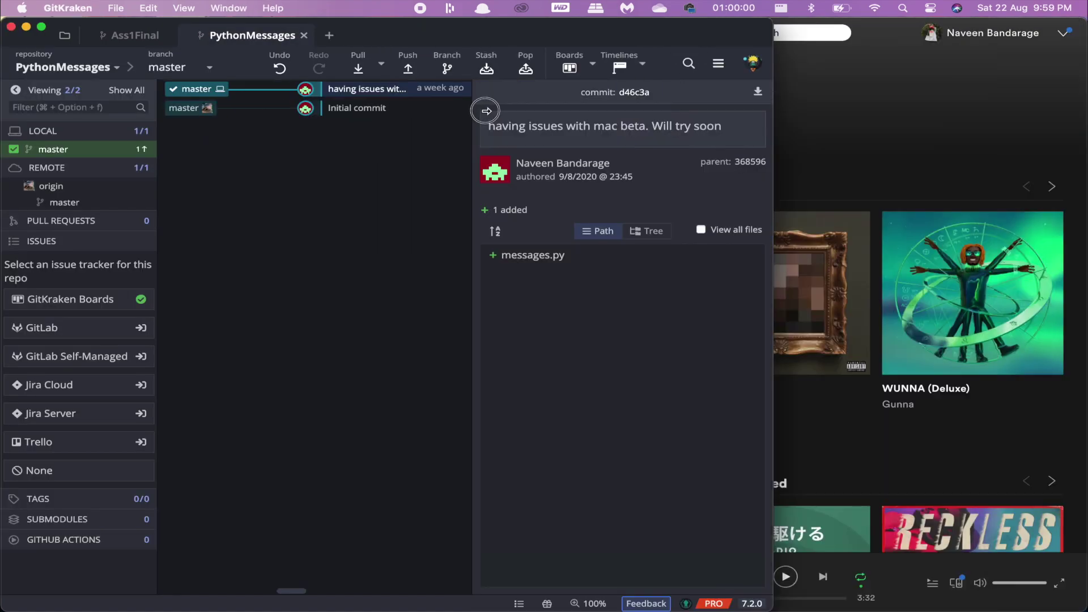
{"action": "left_click", "coordinate": [913, 145]}
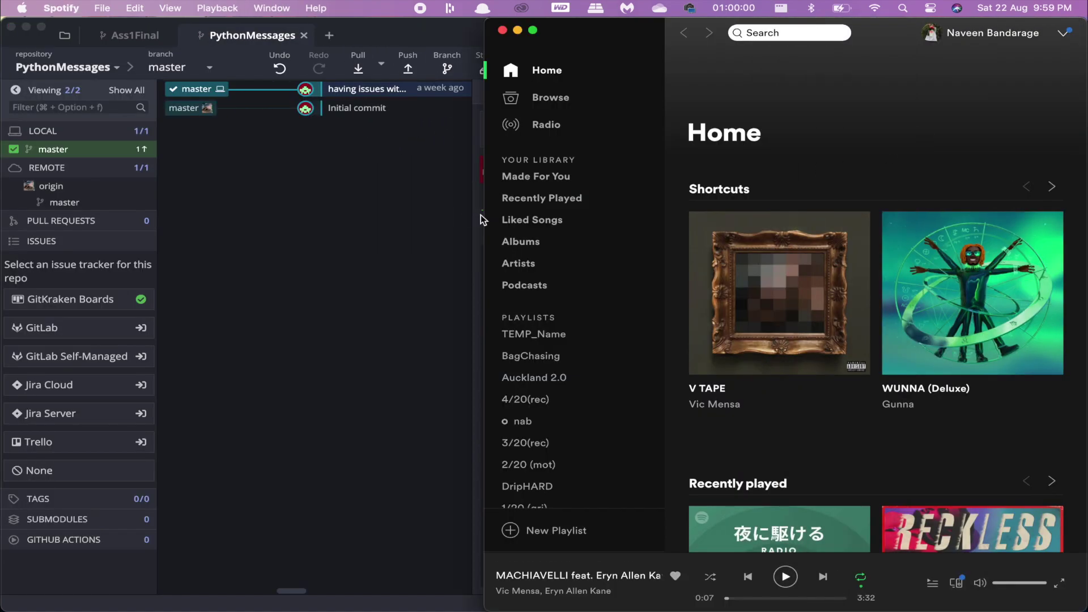
{"action": "left_click_drag", "start_coordinate": [484, 218], "coordinate": [223, 245]}
{"action": "double_click", "coordinate": [817, 30]}
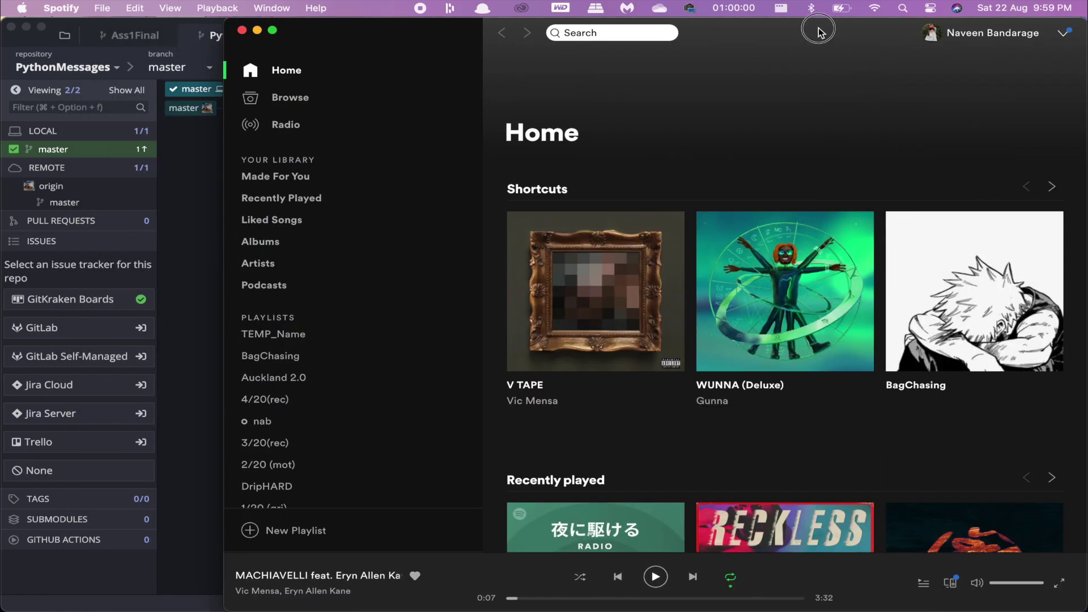
{"action": "left_click_drag", "start_coordinate": [595, 605], "coordinate": [708, 44]}
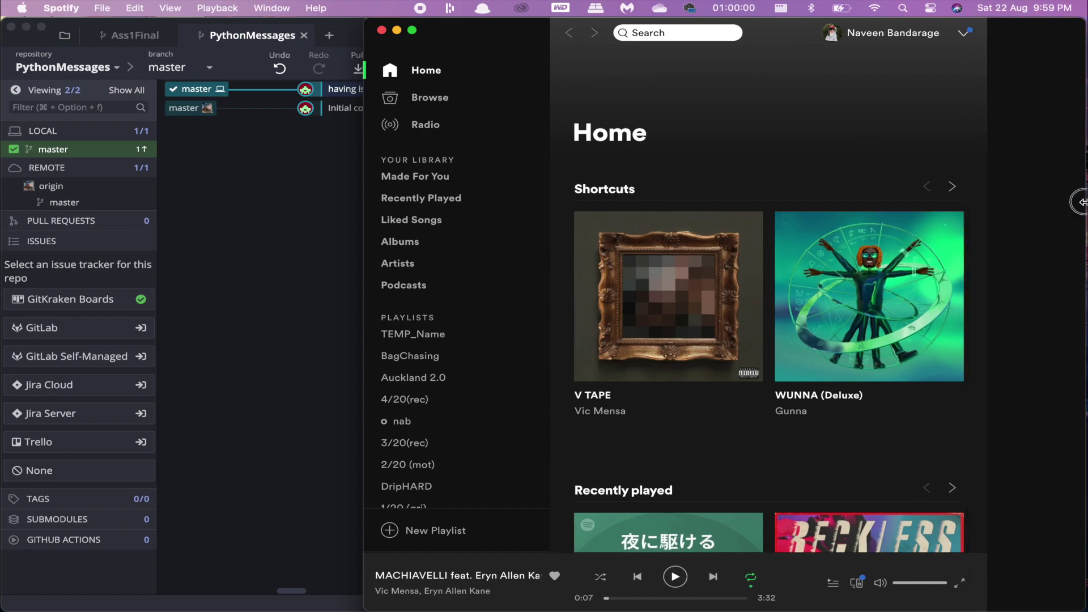
{"action": "mouse_move", "coordinate": [359, 247]}
{"action": "left_mouse_down"}
{"action": "mouse_move", "coordinate": [335, 246]}
{"action": "mouse_move", "coordinate": [323, 260]}
{"action": "mouse_move", "coordinate": [363, 249]}
{"action": "left_mouse_up"}
{"action": "left_click_drag", "start_coordinate": [560, 47], "coordinate": [544, 378]}
- Show Rectangle's snapping layouts, then close the Spotify and GitKraken windows
{"action": "left_click", "coordinate": [780, 7]}
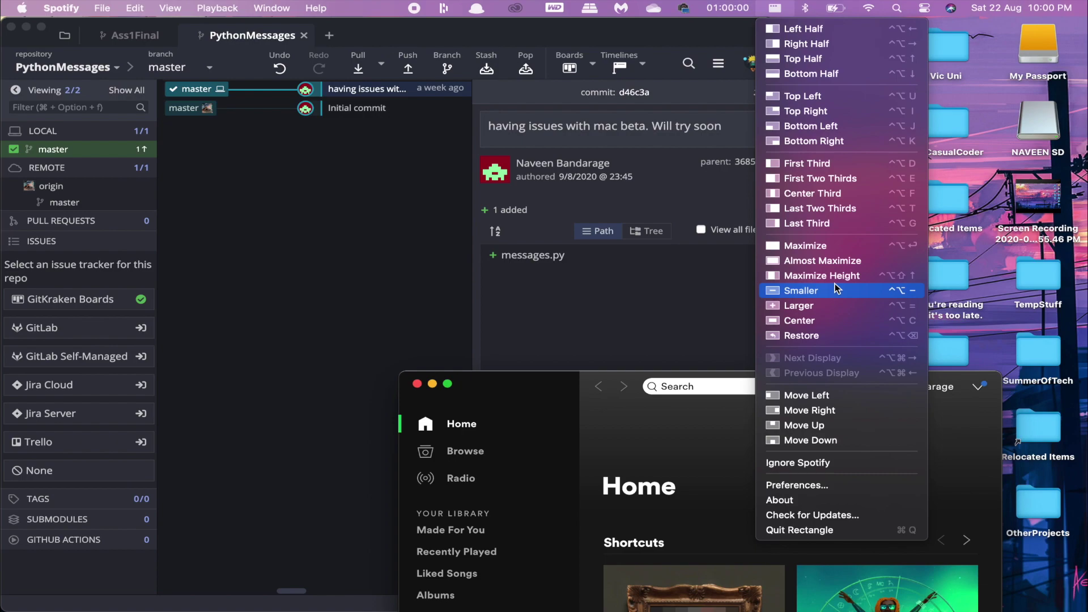
{"action": "left_click", "coordinate": [417, 385]}
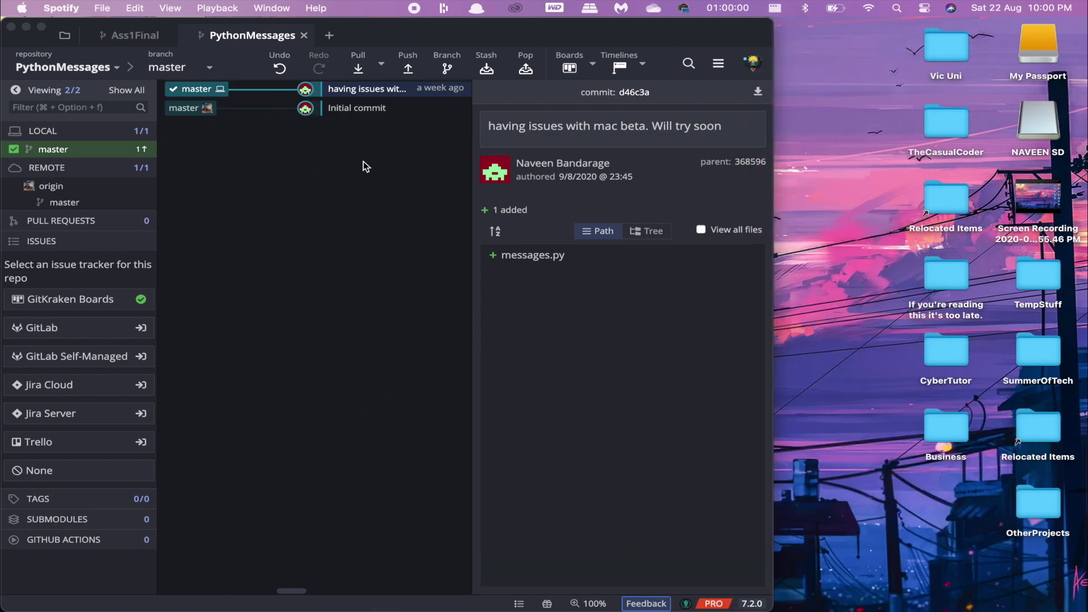
{"action": "left_click", "coordinate": [10, 27]}
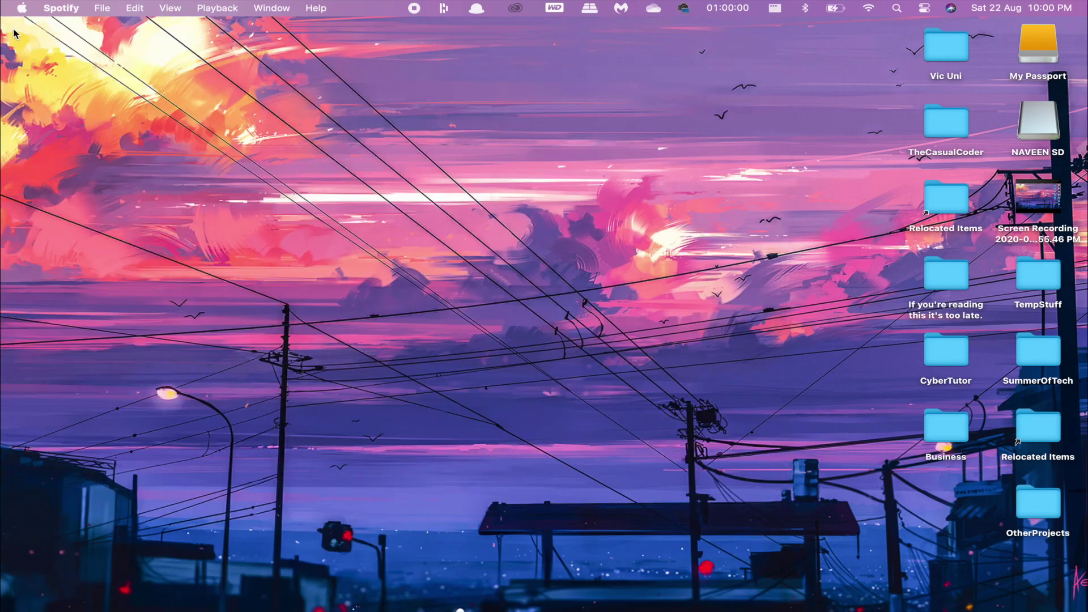
- Compare Alfred's menu and Option+Space search bar with Spotlight, then reopen Alfred's empty search bar
{"action": "left_click", "coordinate": [478, 8]}
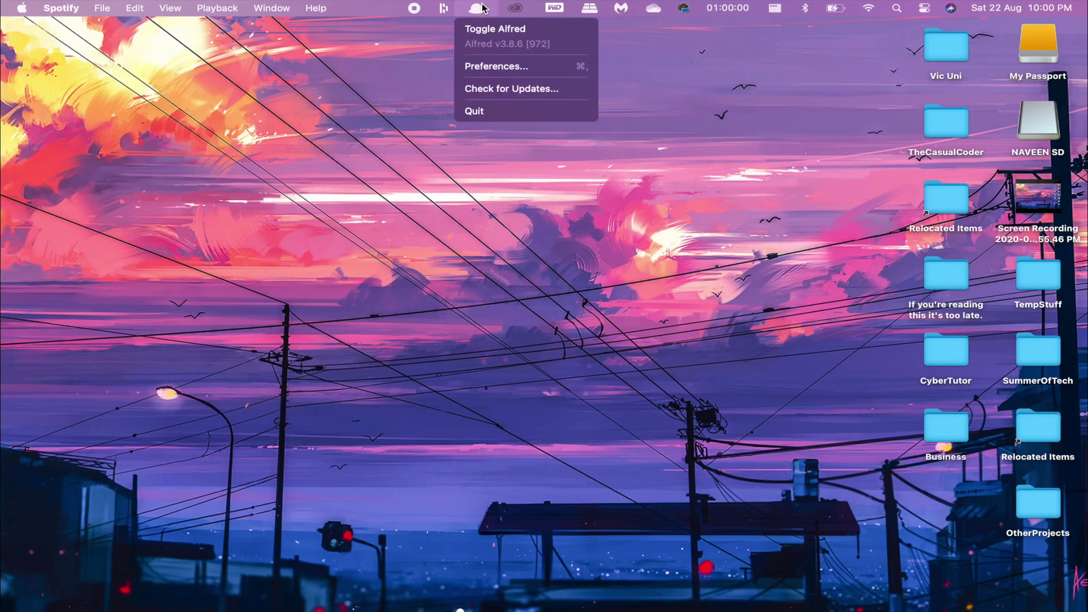
{"action": "key", "text": "Escape"}
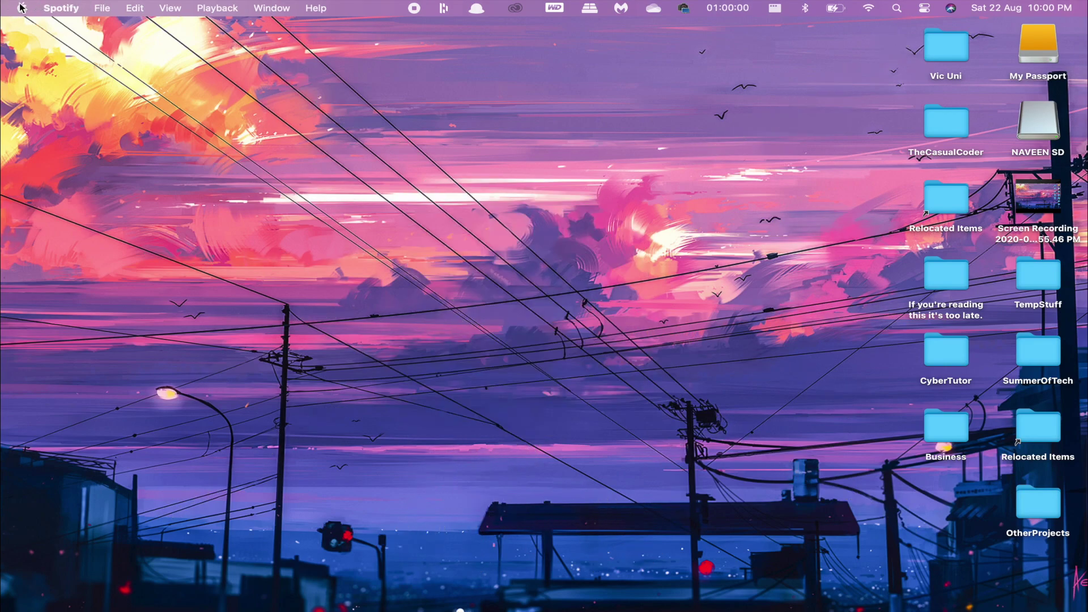
{"action": "key", "text": "alt+space"}
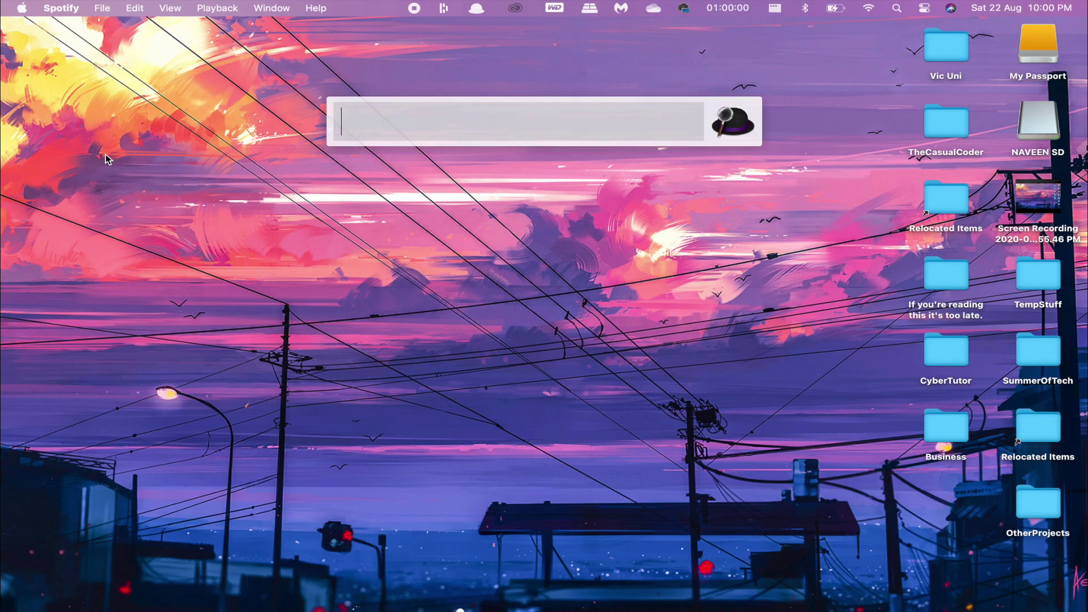
{"action": "key", "text": "Escape"}
{"action": "key", "text": "super+space"}
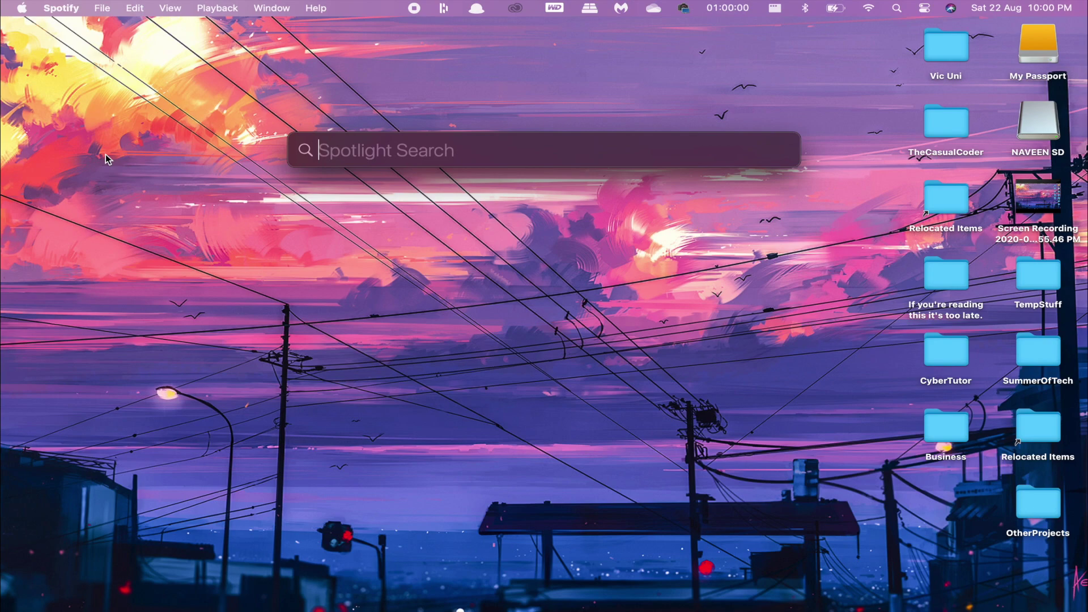
{"action": "key", "text": "Escape"}
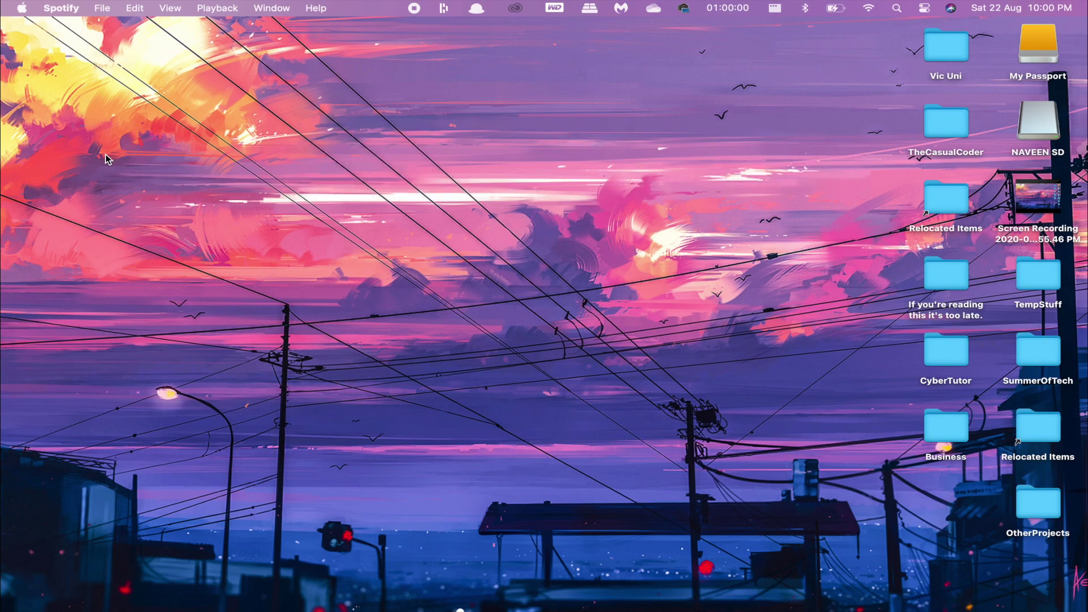
{"action": "key", "text": "alt+space"}
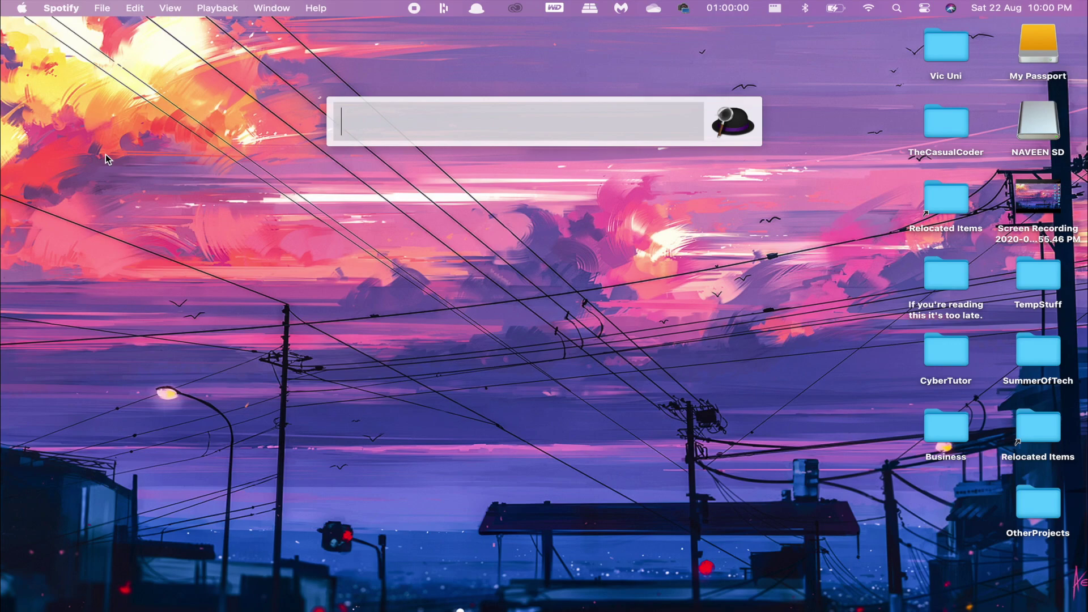
- Search Google for 'who is the president' via Alfred, after previewing the Amazon and Wikipedia options
{"action": "type", "text": "what"}
{"action": "key", "text": "BackSpace"}
{"action": "key", "text": "BackSpace"}
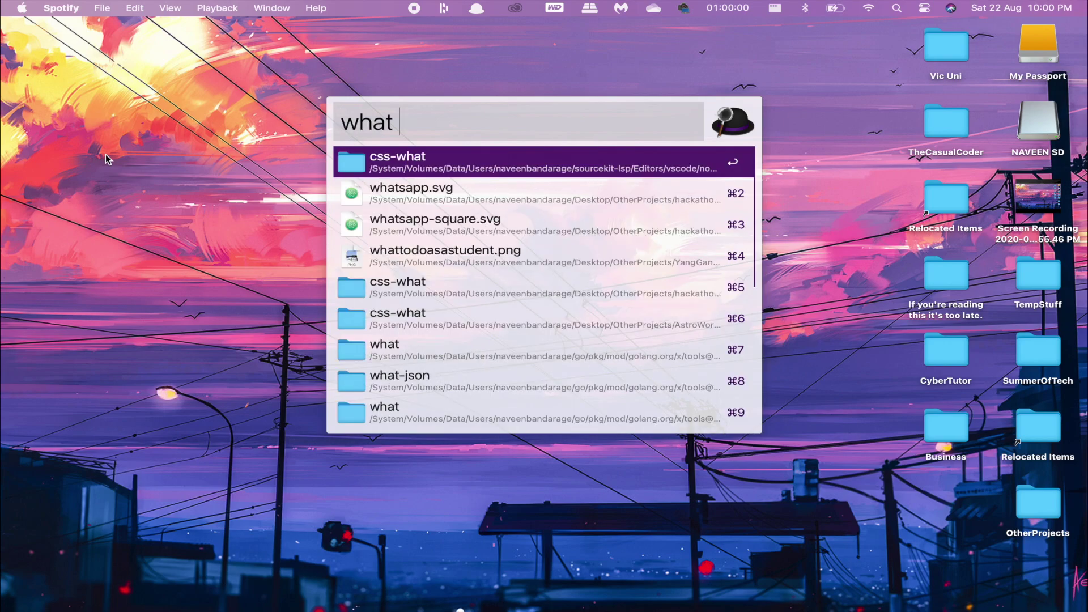
{"action": "key", "text": "BackSpace"}
{"action": "key", "text": "BackSpace"}
{"action": "key", "text": "BackSpace"}
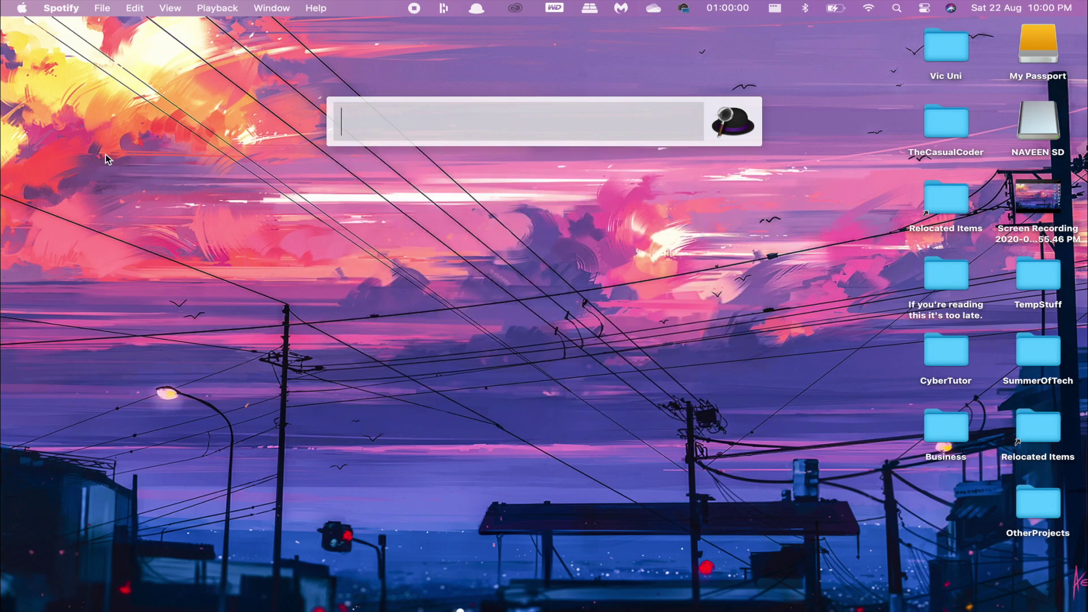
{"action": "type", "text": "who is the president"}
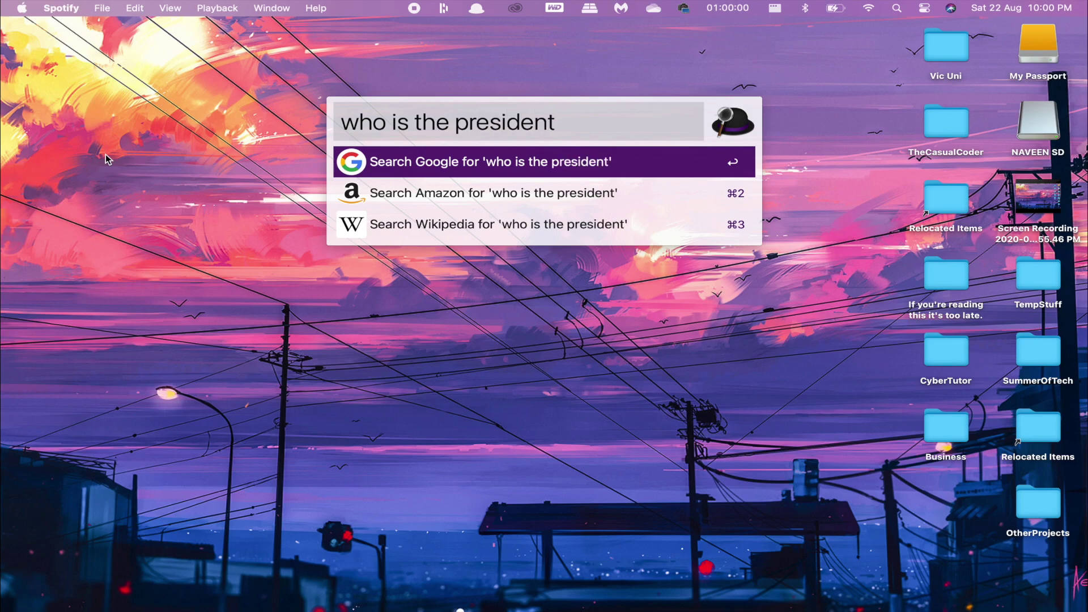
{"action": "key", "text": "Down"}
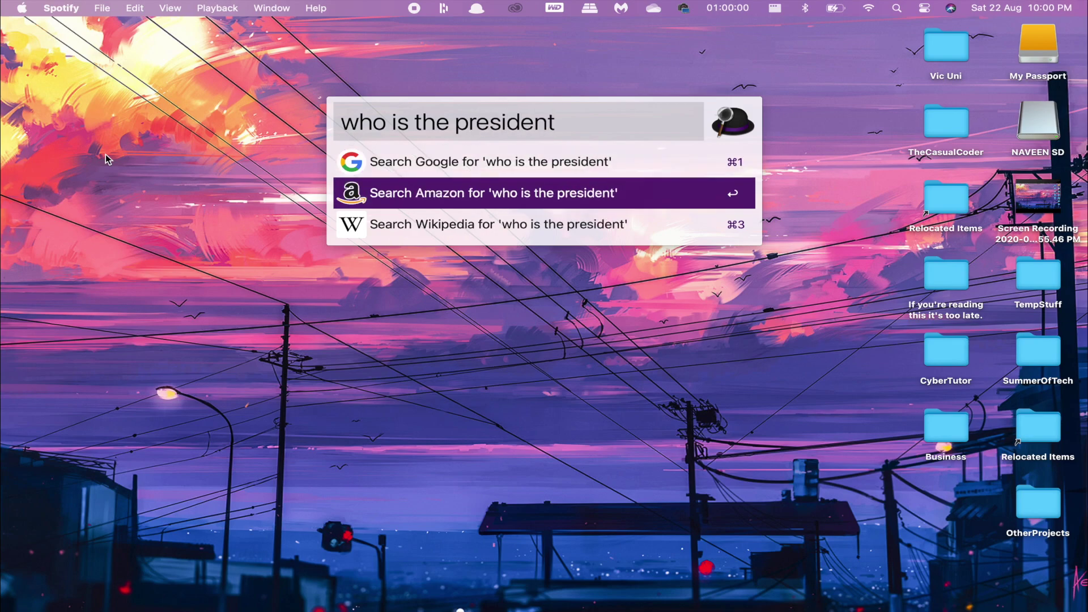
{"action": "key", "text": "Down"}
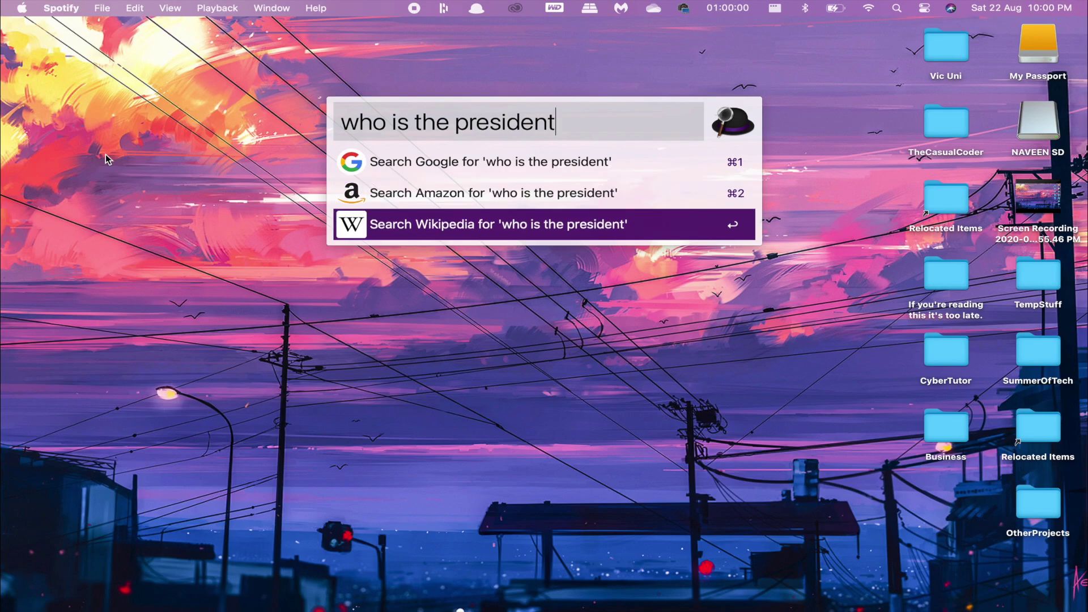
{"action": "key", "text": "Up"}
{"action": "key", "text": "Up"}
{"action": "key", "text": "Return"}
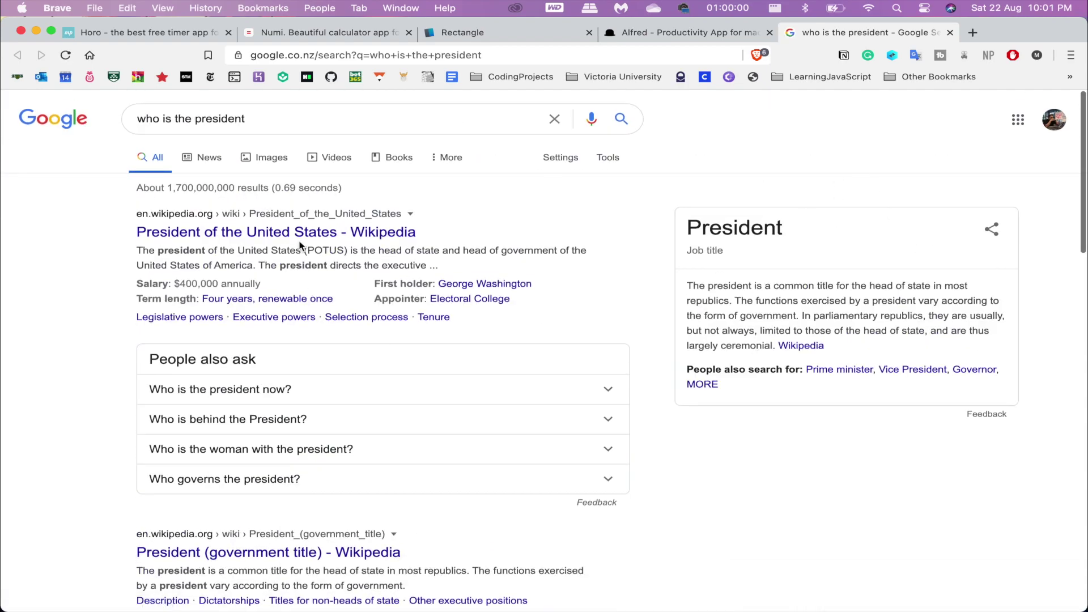
- Scroll through the Google results, then close that tab
{"action": "scroll", "coordinate": [164, 237], "scroll_direction": "down", "scroll_amount": 4}
{"action": "scroll", "coordinate": [262, 493], "scroll_direction": "up", "scroll_amount": 4}
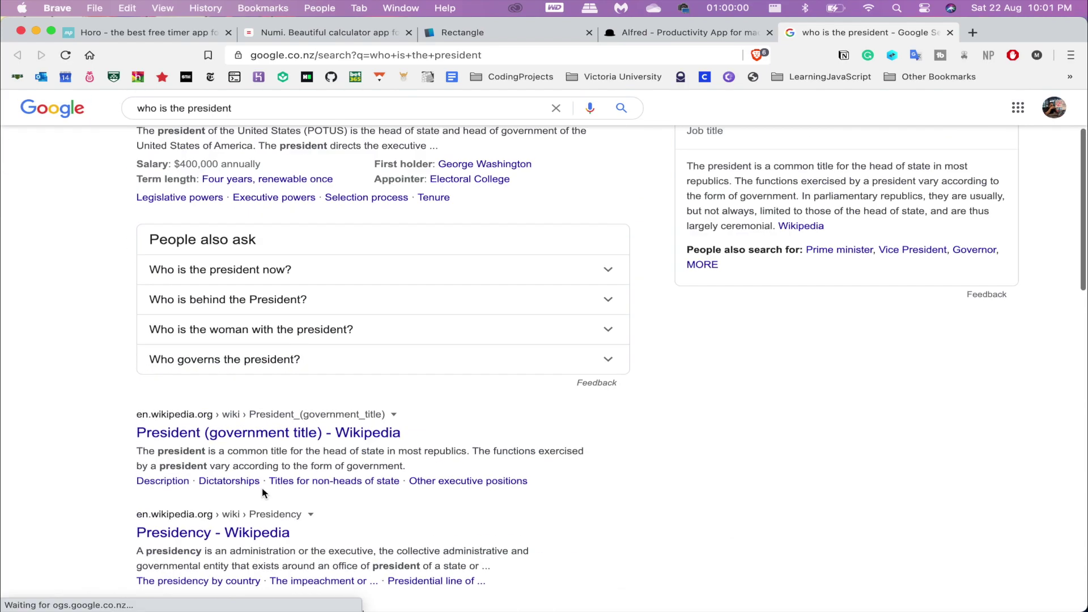
{"action": "scroll", "coordinate": [698, 297], "scroll_direction": "down", "scroll_amount": 8}
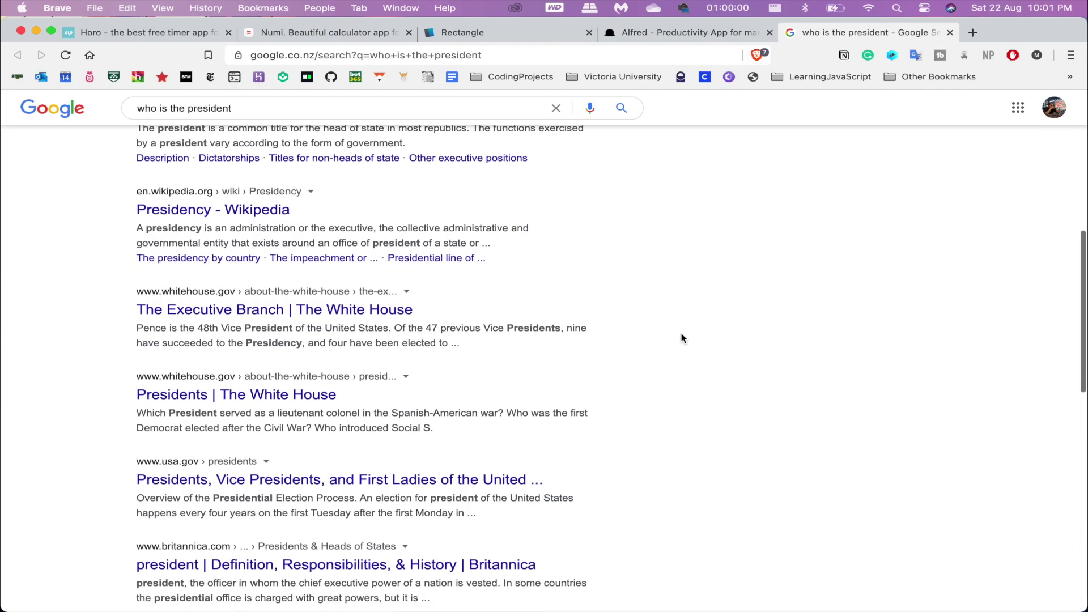
{"action": "left_click", "coordinate": [950, 32]}
- Switch desktops in Mission Control, snap Brave bottom-left then centre with Rectangle, and minimise it
{"action": "key", "text": "ctrl+Up"}
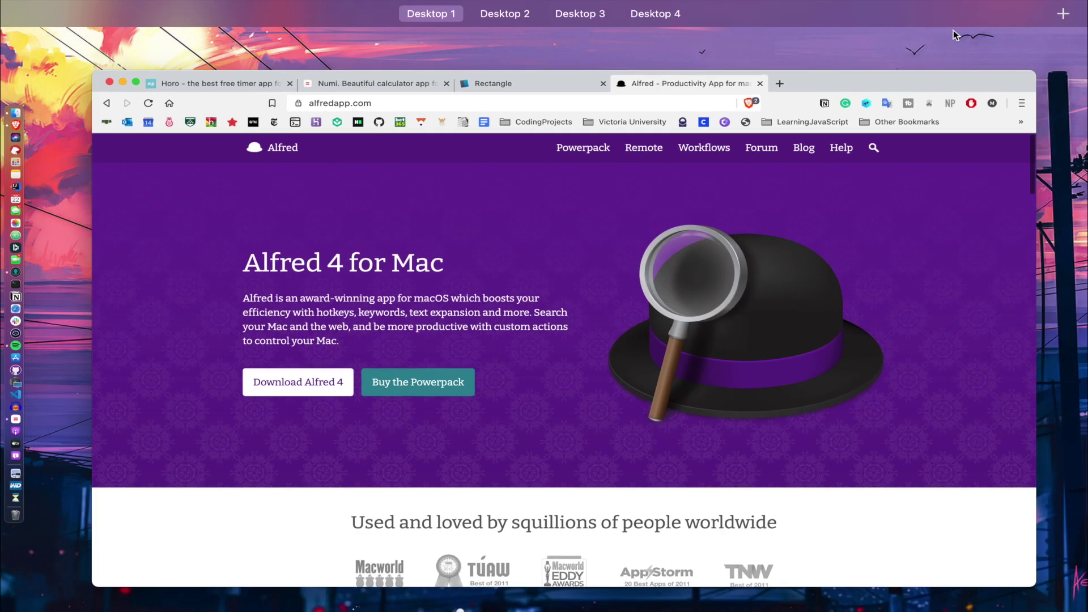
{"action": "key", "text": "ctrl+Right"}
{"action": "key", "text": "ctrl+Left"}
{"action": "left_click", "coordinate": [315, 230]}
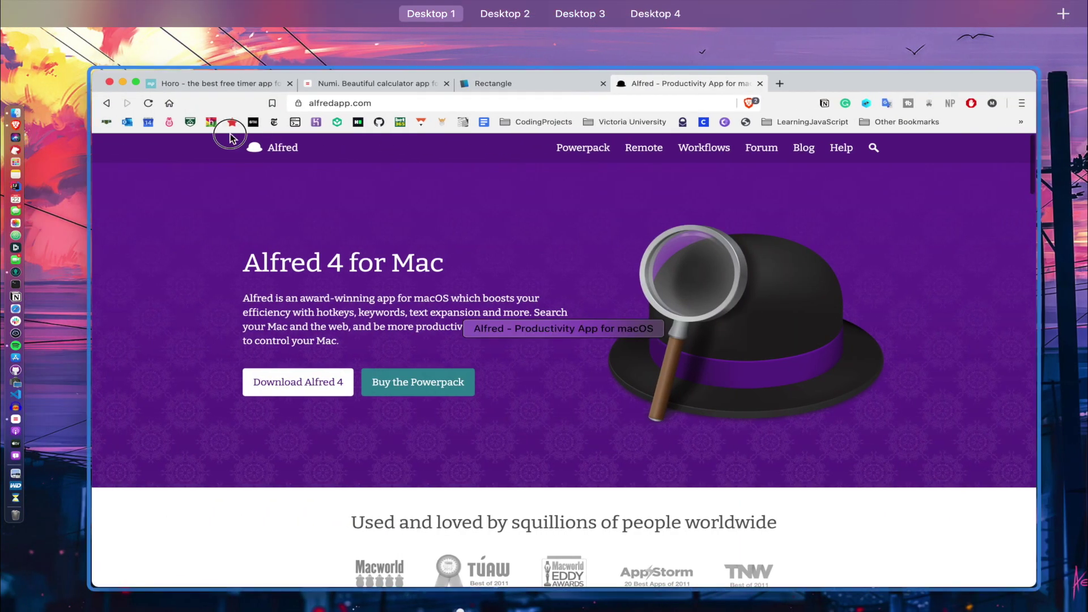
{"action": "key", "text": "ctrl+alt+j"}
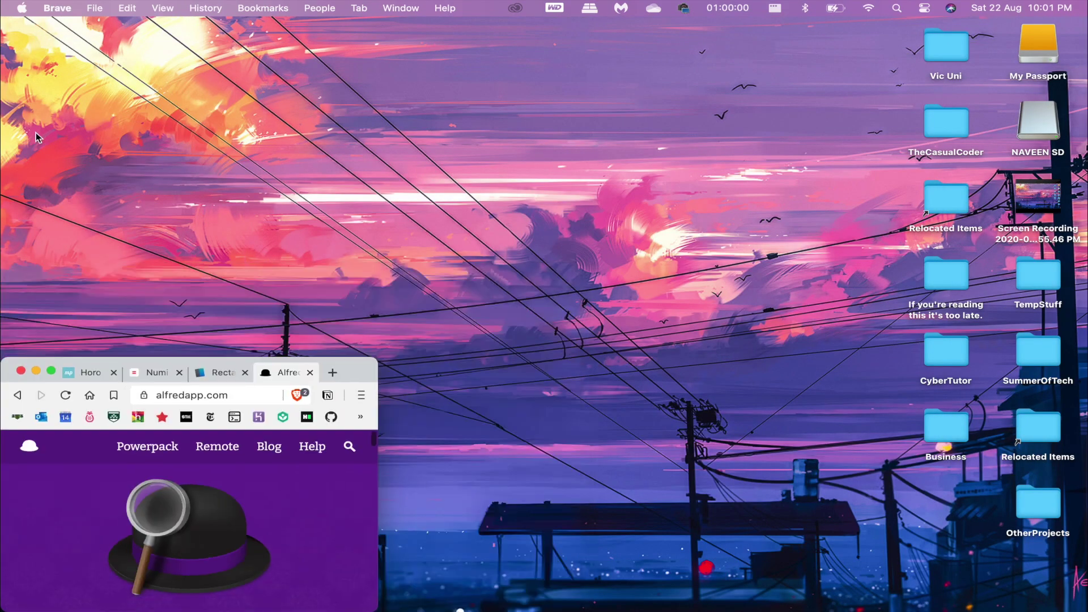
{"action": "key", "text": "ctrl+alt+c"}
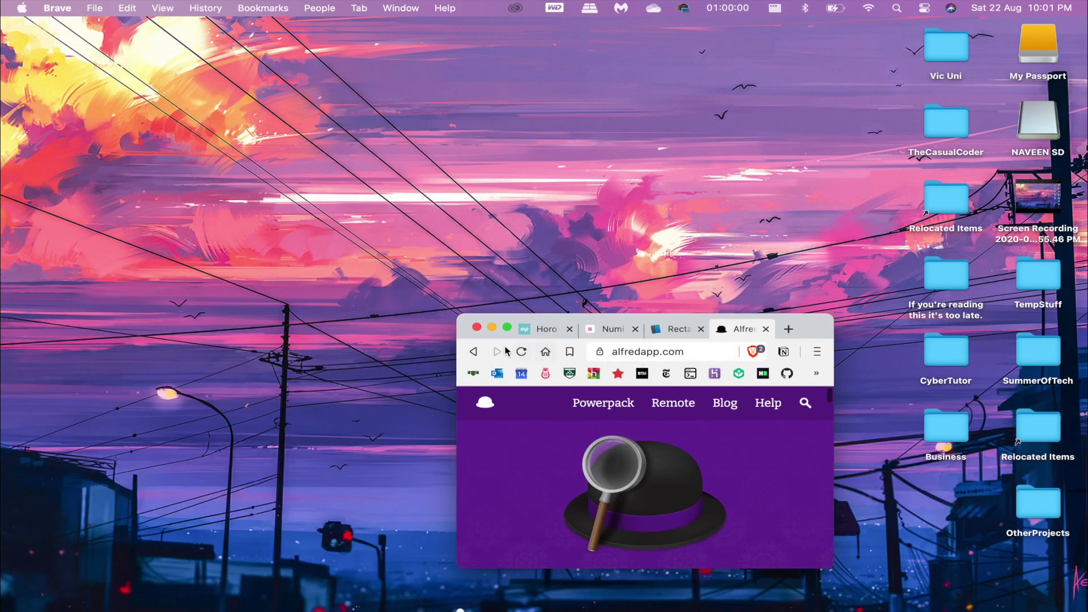
{"action": "left_click", "coordinate": [492, 329]}
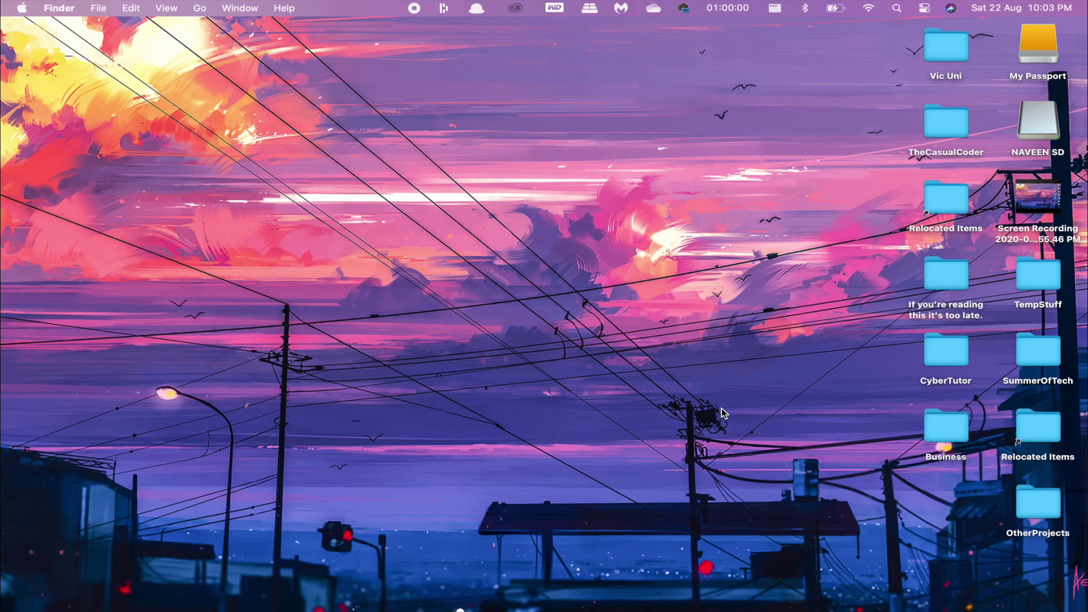
- Restore Brave from the Dock, maximise it with Rectangle, and browse the Horo website
{"action": "left_click", "coordinate": [9, 124]}
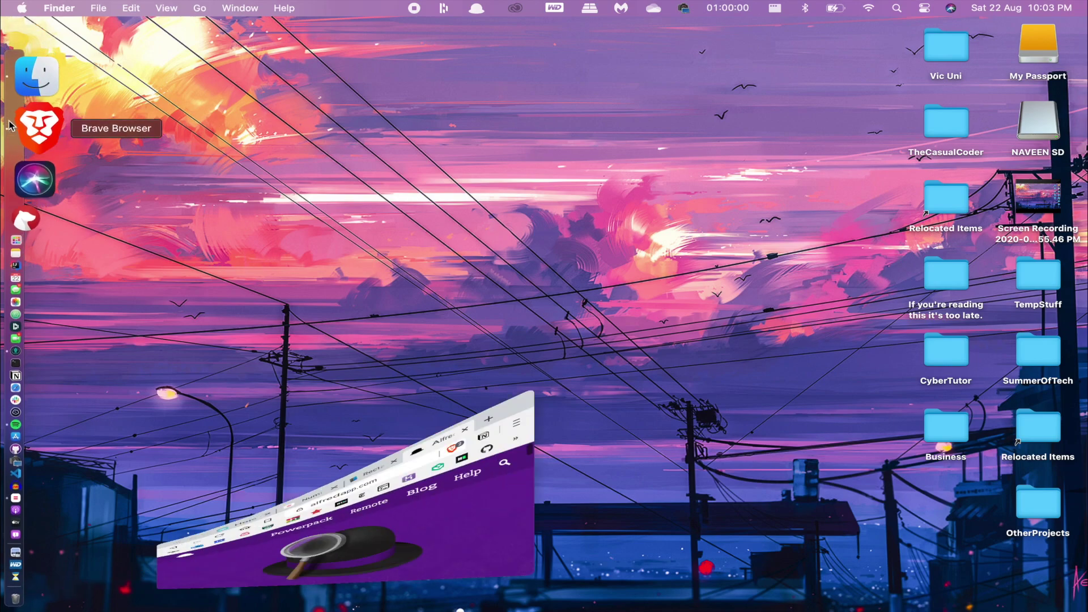
{"action": "key", "text": "ctrl+alt+Return"}
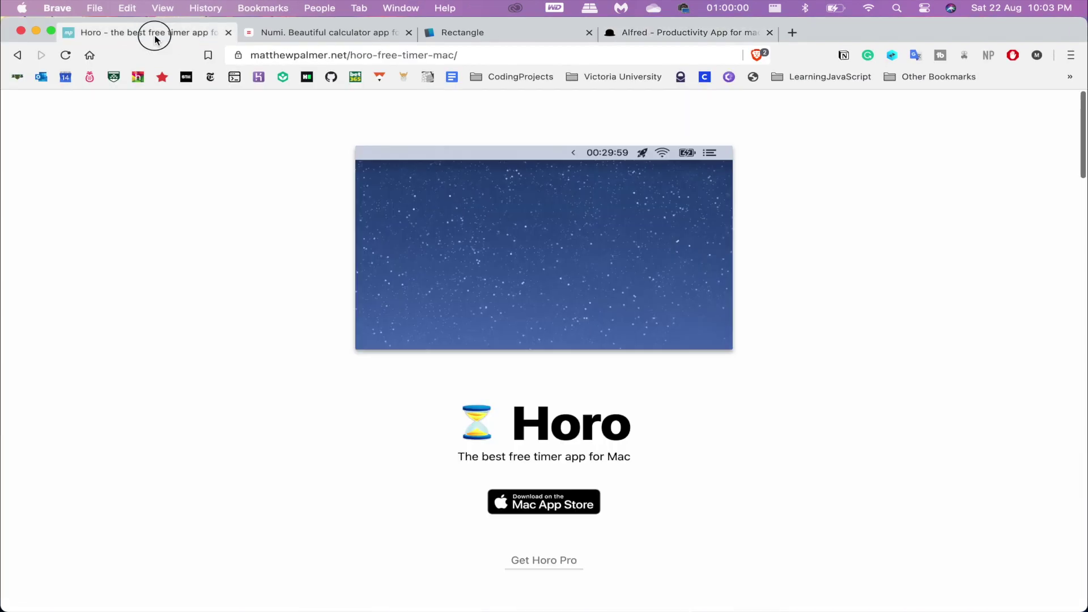
{"action": "left_click", "coordinate": [150, 34]}
{"action": "scroll", "coordinate": [239, 415], "scroll_direction": "down", "scroll_amount": 4}
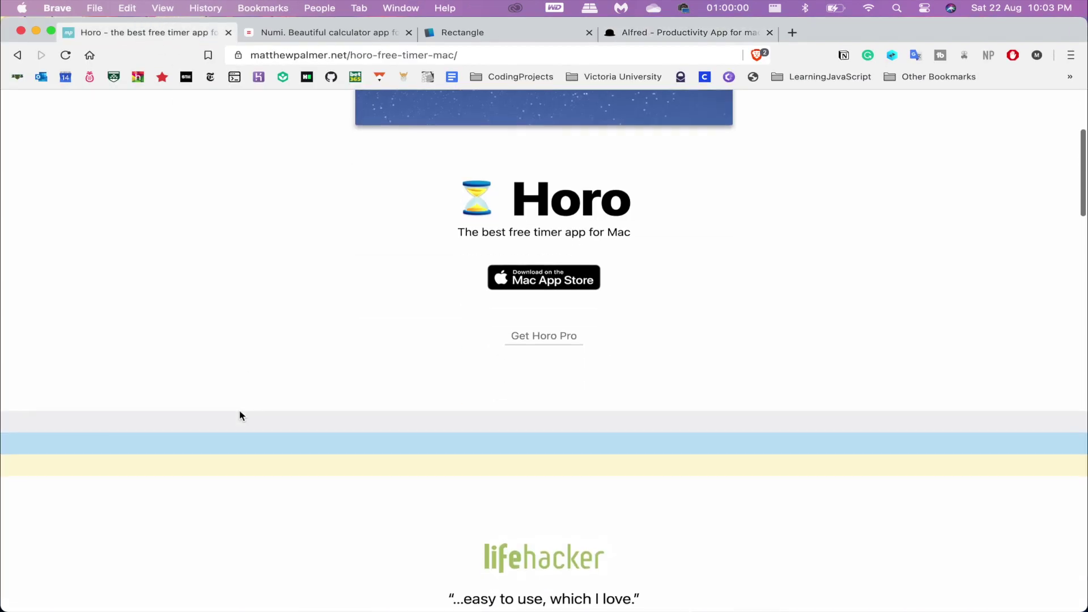
{"action": "scroll", "coordinate": [250, 408], "scroll_direction": "up", "scroll_amount": 4}
{"action": "scroll", "coordinate": [396, 362], "scroll_direction": "down", "scroll_amount": 2}
{"action": "scroll", "coordinate": [459, 340], "scroll_direction": "up", "scroll_amount": 2}
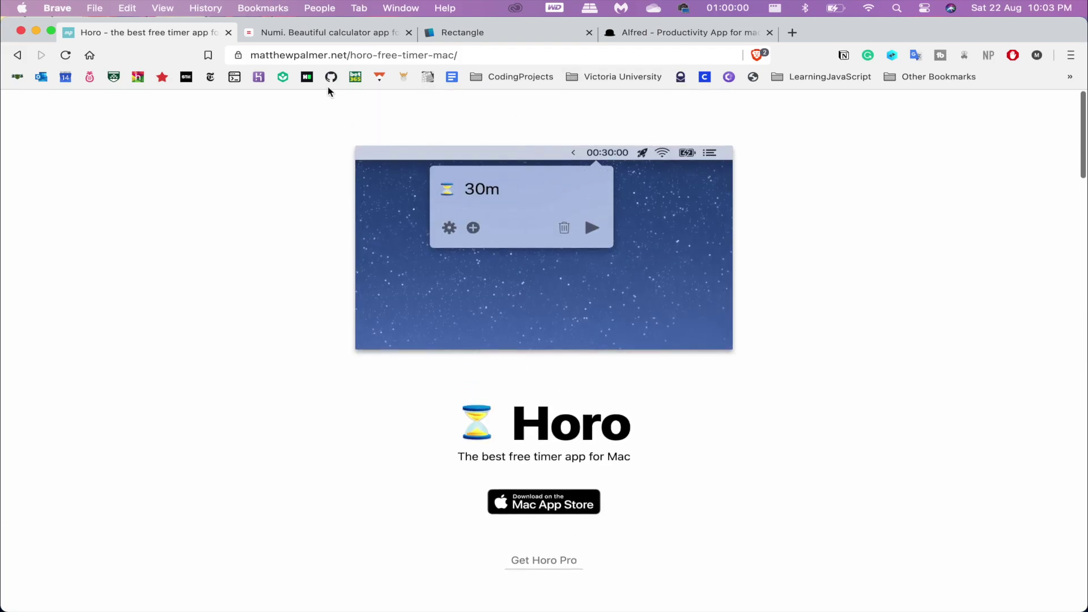
{"action": "left_click_drag", "start_coordinate": [299, 55], "coordinate": [548, 55]}
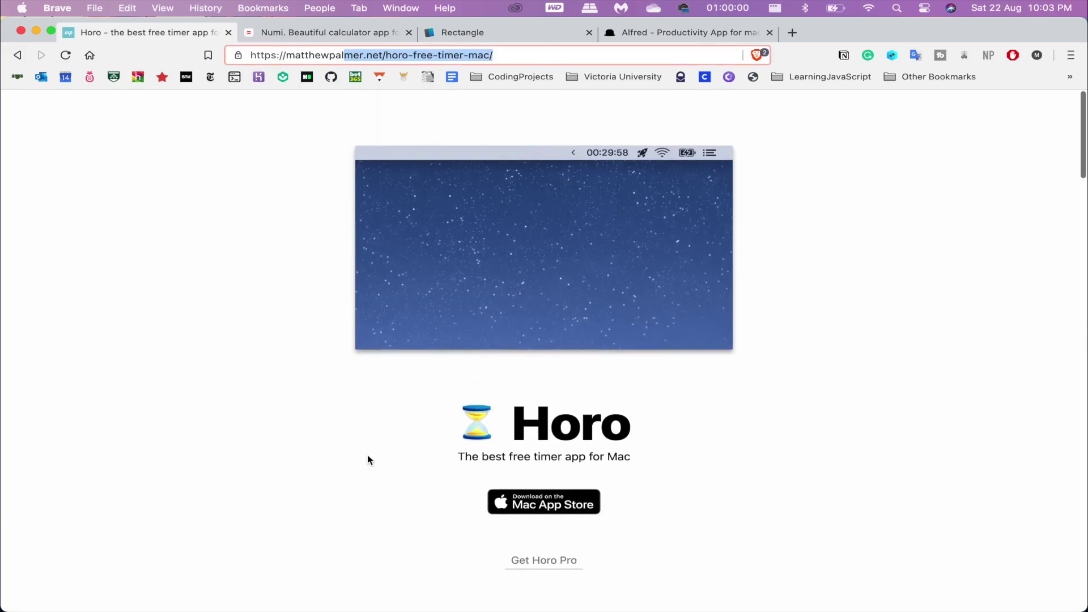
{"action": "scroll", "coordinate": [384, 434], "scroll_direction": "down", "scroll_amount": 3}
{"action": "scroll", "coordinate": [447, 248], "scroll_direction": "up", "scroll_amount": 2}
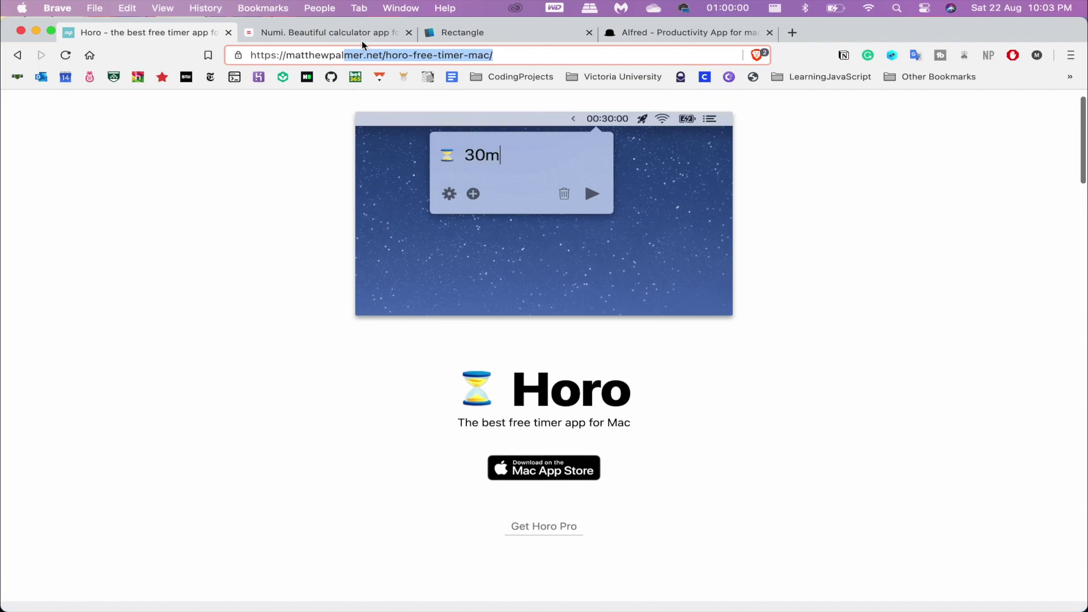
- Browse the Numi and Rectangle websites, then move on to alfredapp.com
{"action": "left_click", "coordinate": [363, 34]}
{"action": "scroll", "coordinate": [374, 340], "scroll_direction": "down", "scroll_amount": 3}
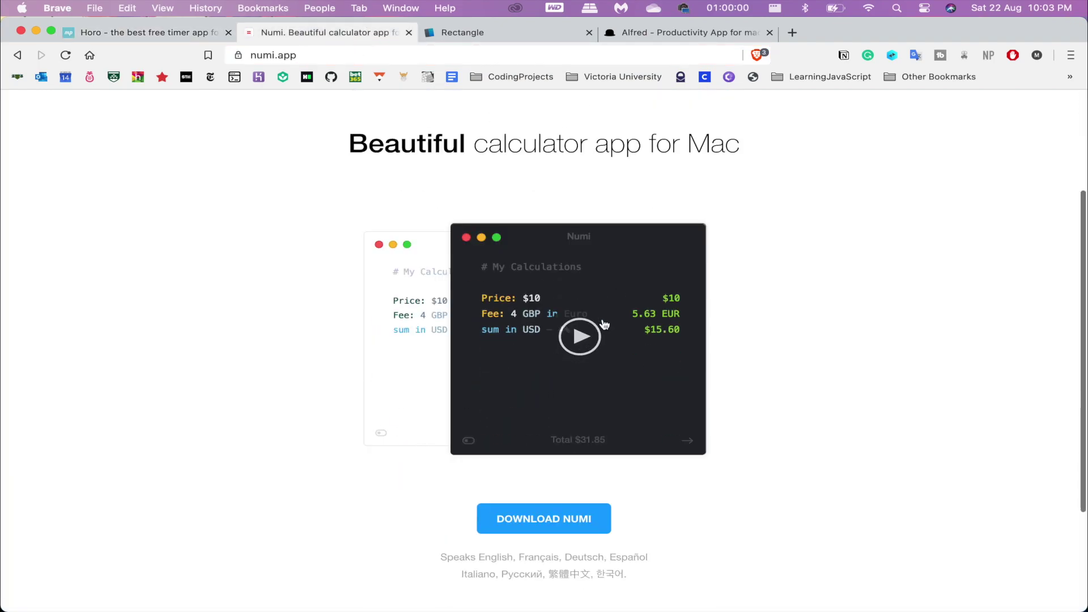
{"action": "left_click", "coordinate": [489, 42]}
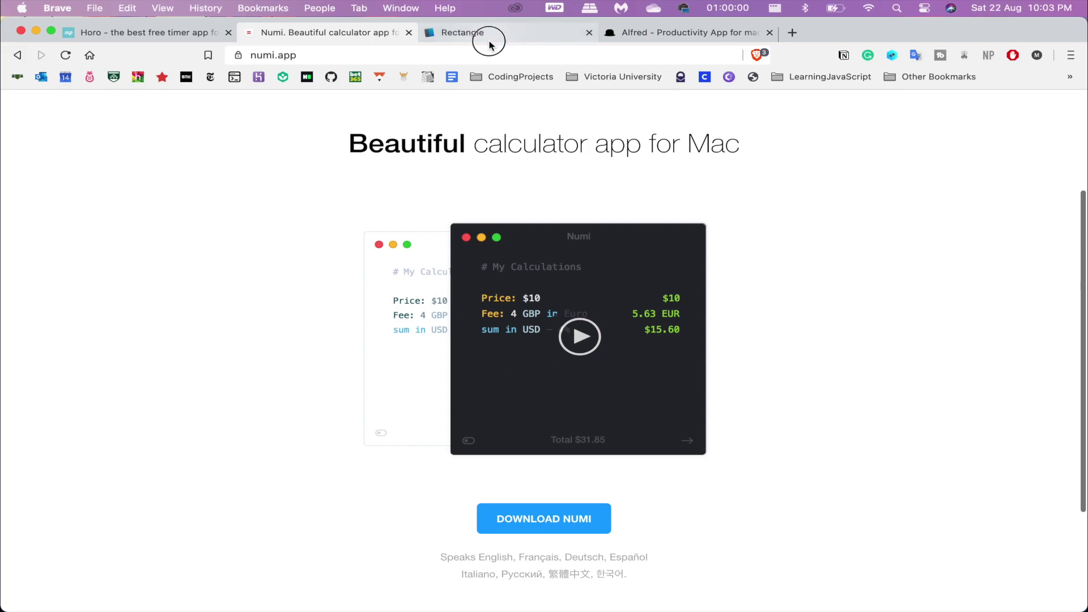
{"action": "scroll", "coordinate": [451, 382], "scroll_direction": "down", "scroll_amount": 3}
{"action": "scroll", "coordinate": [391, 381], "scroll_direction": "up", "scroll_amount": 3}
{"action": "left_click", "coordinate": [320, 379]}
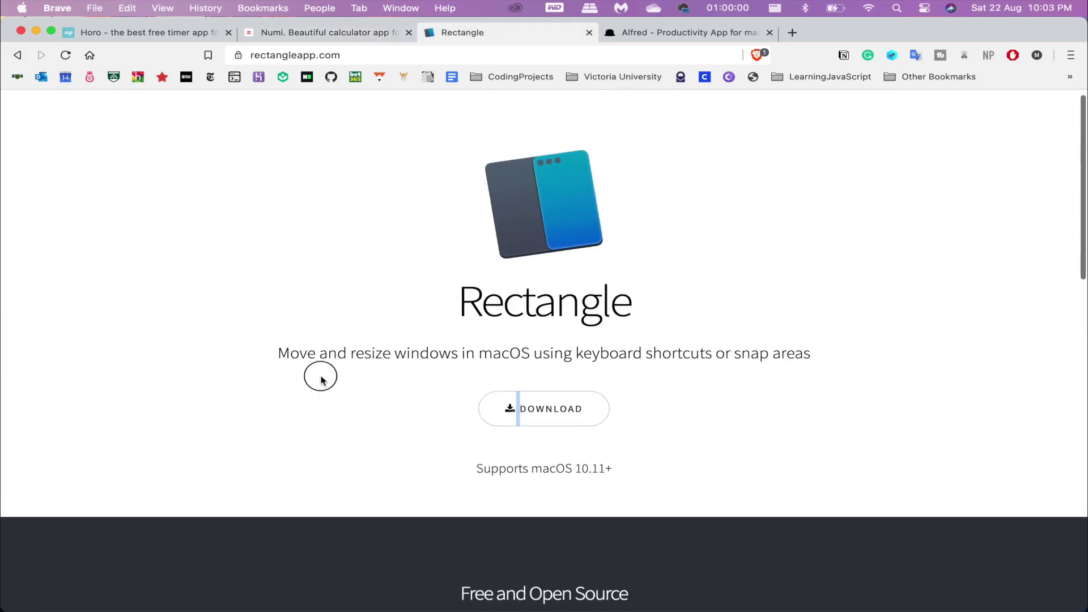
{"action": "scroll", "coordinate": [318, 362], "scroll_direction": "down", "scroll_amount": 10}
{"action": "scroll", "coordinate": [318, 363], "scroll_direction": "up", "scroll_amount": 8}
{"action": "key", "text": "ctrl+Tab"}
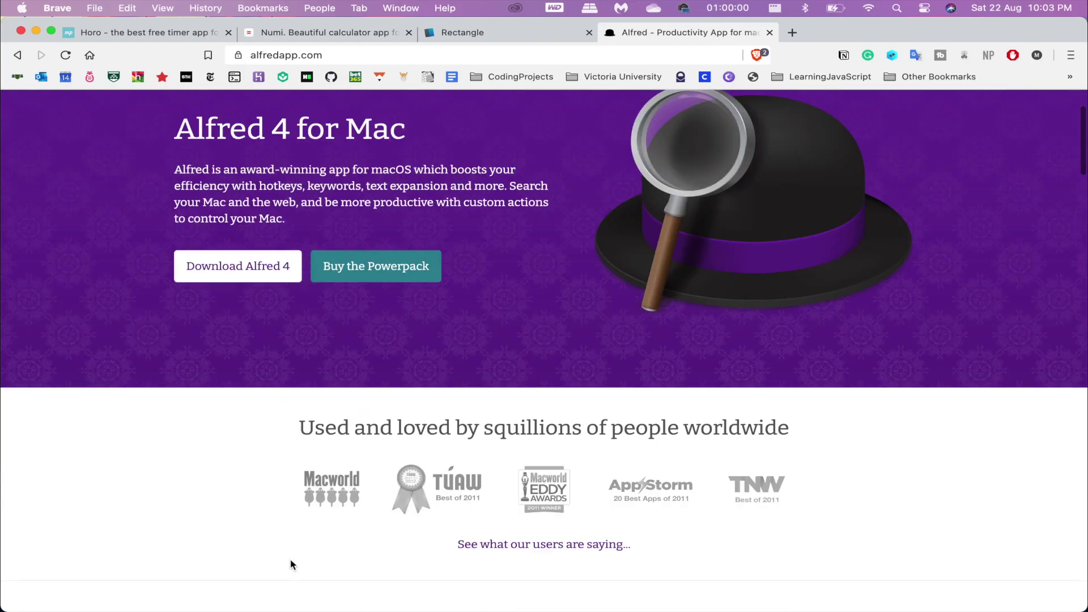
{"action": "scroll", "coordinate": [290, 560], "scroll_direction": "up", "scroll_amount": 2}
{"action": "scroll", "coordinate": [290, 560], "scroll_direction": "down", "scroll_amount": 8}
{"action": "scroll", "coordinate": [290, 560], "scroll_direction": "up", "scroll_amount": 8}
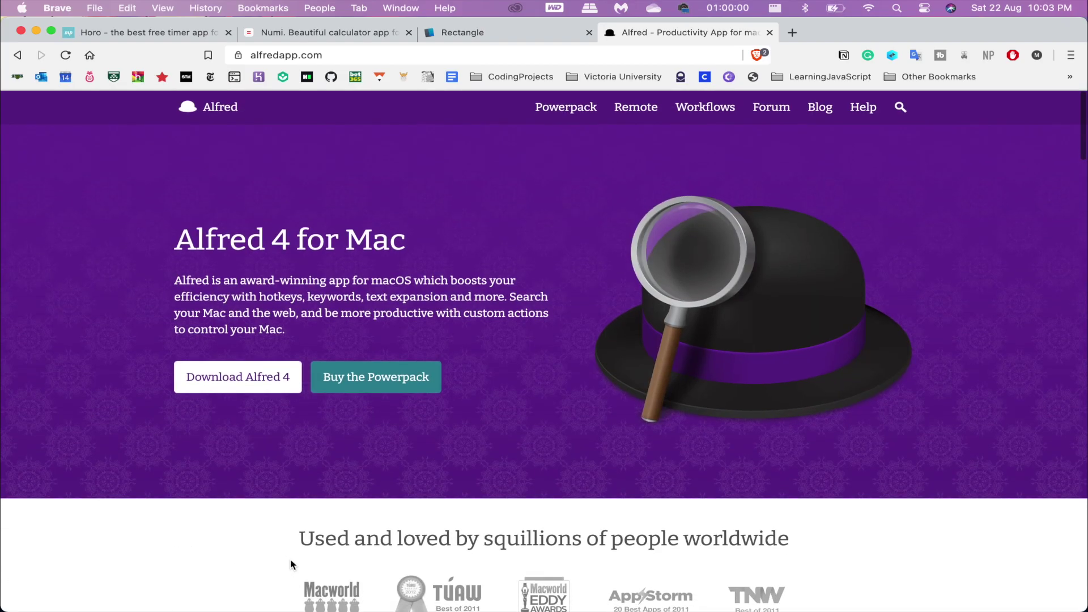